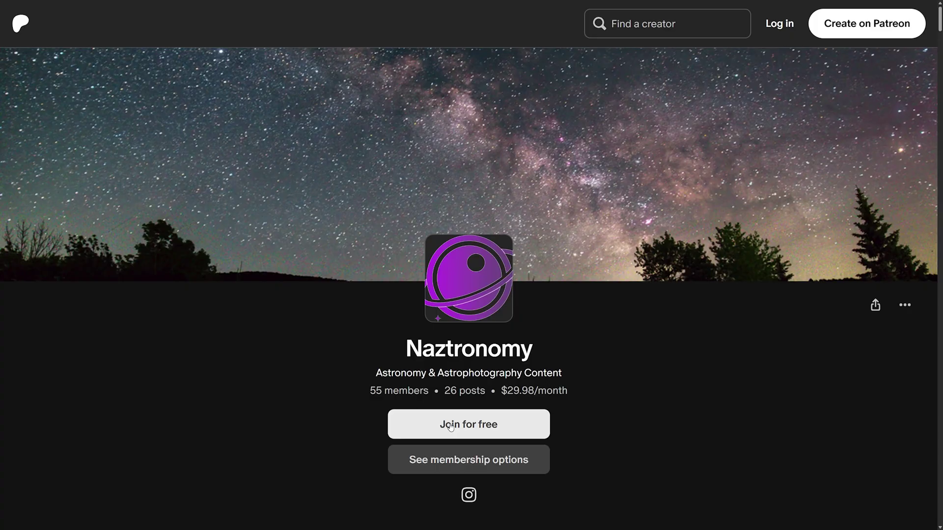
Step: On the Naztronomy Patreon page, show the Sungazer, Moon Walker and Star Hopper membership tiers
{"action": "scroll", "coordinate": [451, 427], "scroll_direction": "down", "scroll_amount": 1}
{"action": "left_click", "coordinate": [459, 386]}
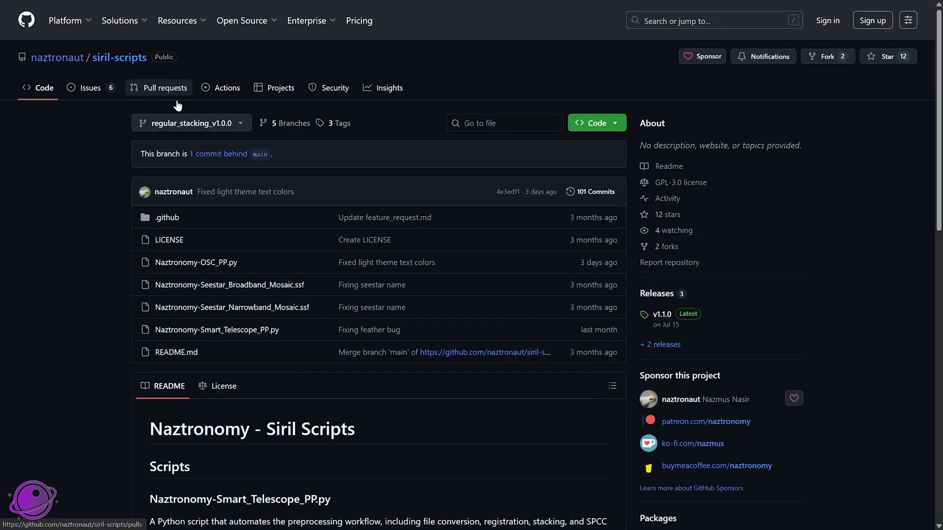
Step: Open Naztronomy-OSC_PP.py in the siril-scripts repository and download it as a raw file
{"action": "left_click", "coordinate": [218, 265]}
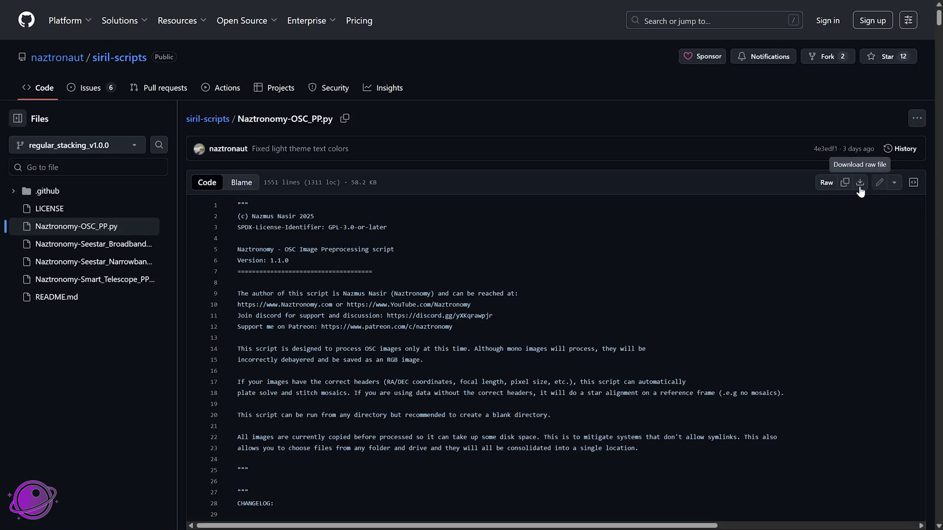
{"action": "left_click", "coordinate": [861, 187]}
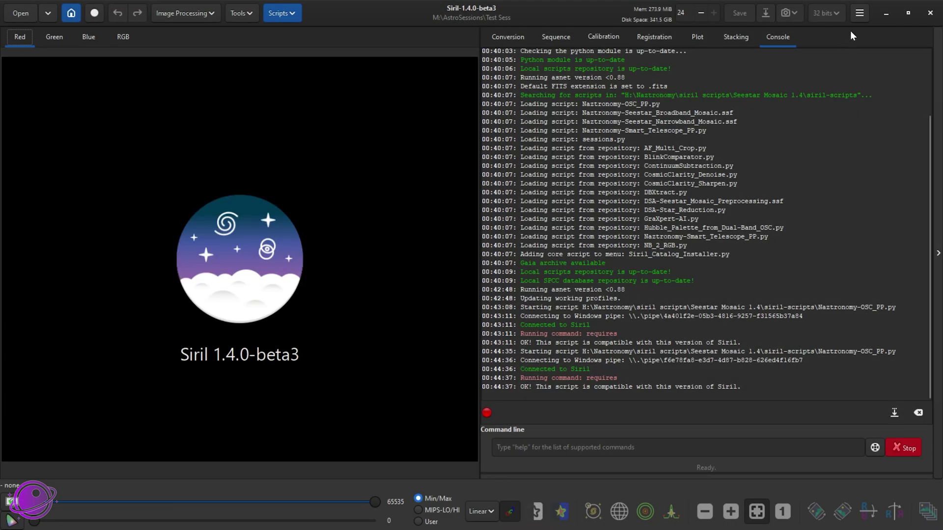
Step: Open Get Scripts in Siril's preferences and select the Scripts Storage Directories paths
{"action": "left_click", "coordinate": [860, 13]}
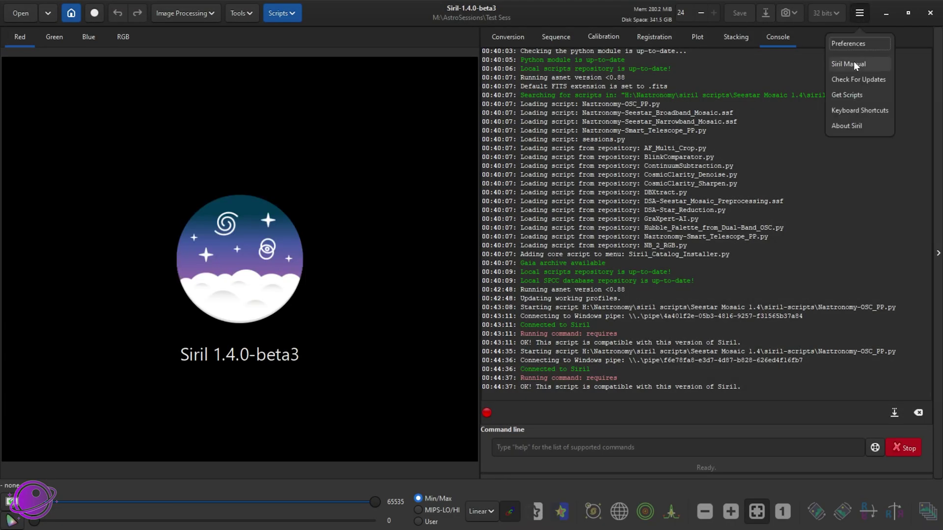
{"action": "left_click", "coordinate": [853, 99]}
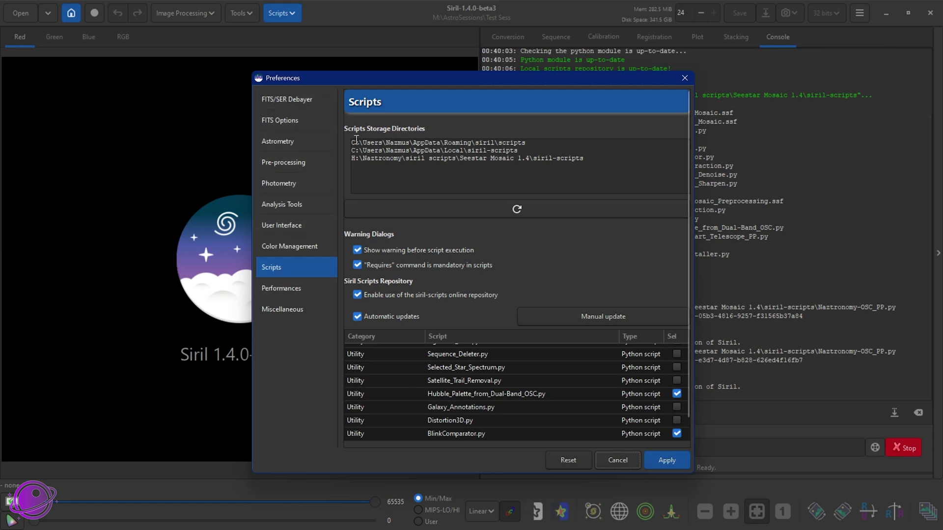
{"action": "left_click_drag", "start_coordinate": [354, 141], "coordinate": [595, 162]}
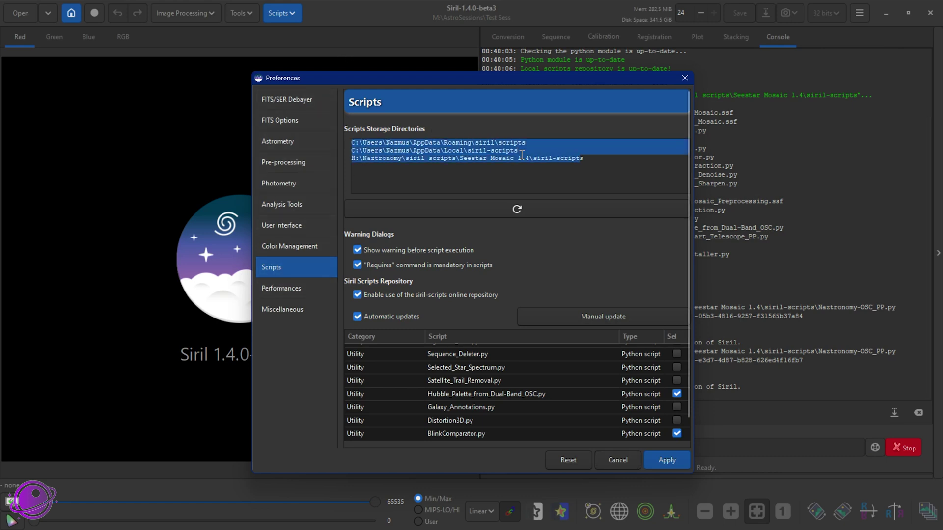
{"action": "left_click", "coordinate": [608, 165]}
{"action": "key", "text": "ctrl+a"}
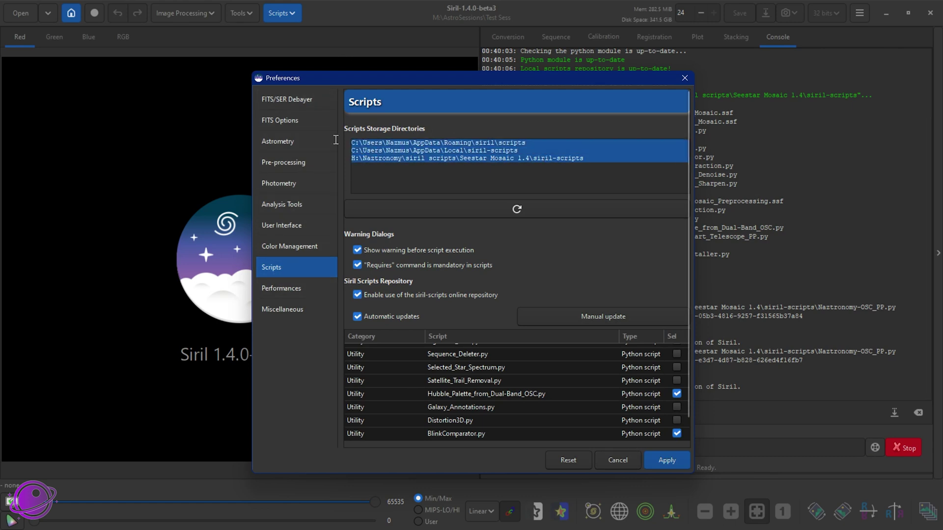
Step: Highlight the Seestar and siril-scripts names in the third path, then scroll the scripts table
{"action": "left_click_drag", "start_coordinate": [459, 159], "coordinate": [534, 161]}
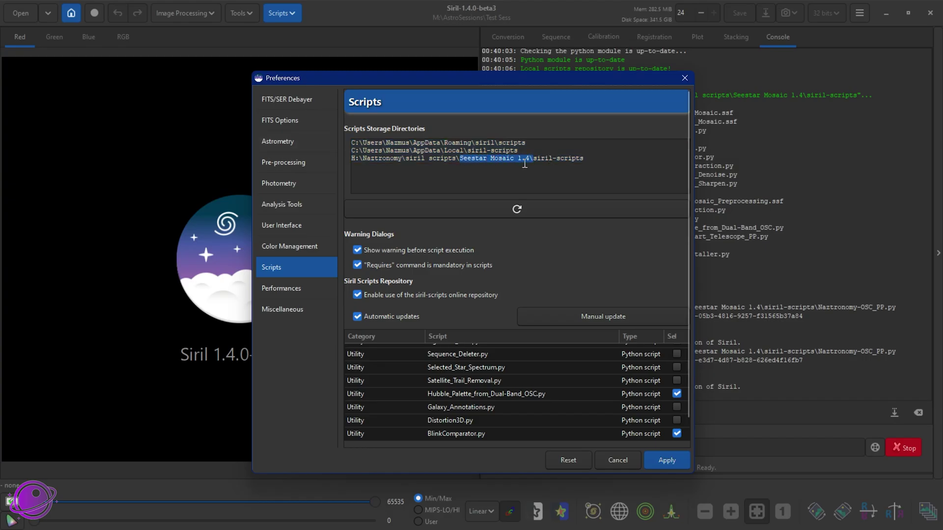
{"action": "left_click_drag", "start_coordinate": [596, 158], "coordinate": [533, 157]}
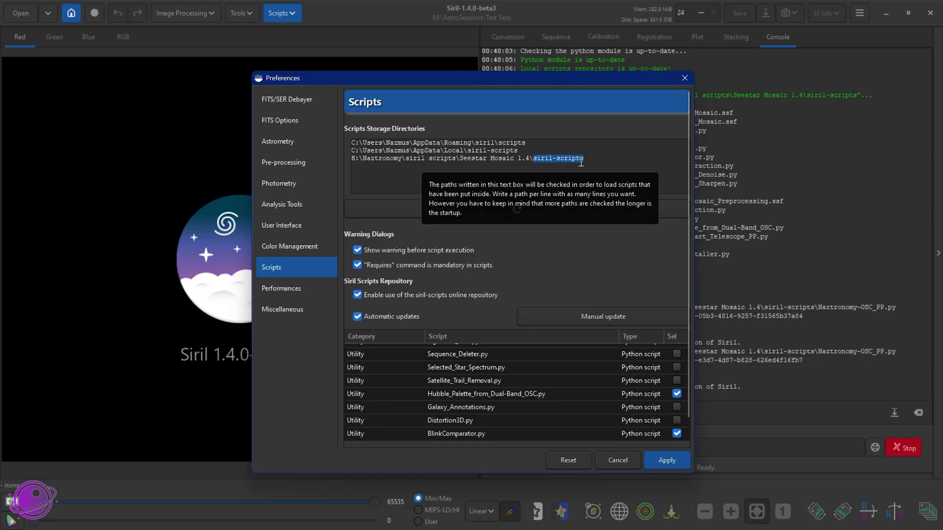
{"action": "left_click", "coordinate": [601, 152]}
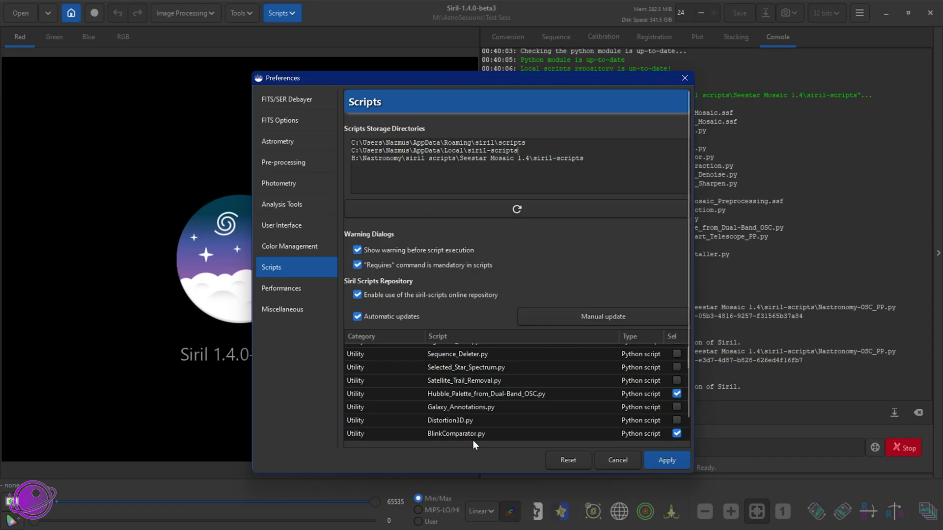
{"action": "scroll", "coordinate": [457, 431], "scroll_direction": "down", "scroll_amount": 8}
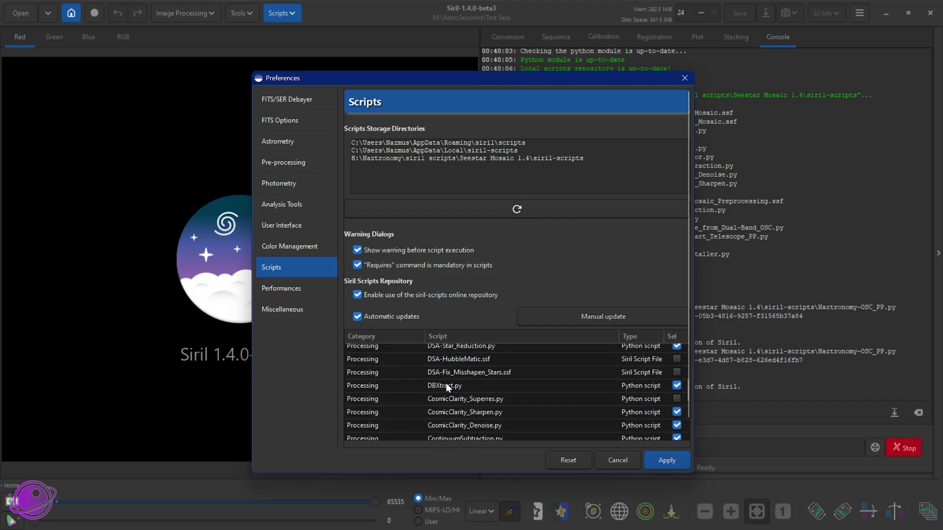
{"action": "scroll", "coordinate": [428, 402], "scroll_direction": "down", "scroll_amount": 3}
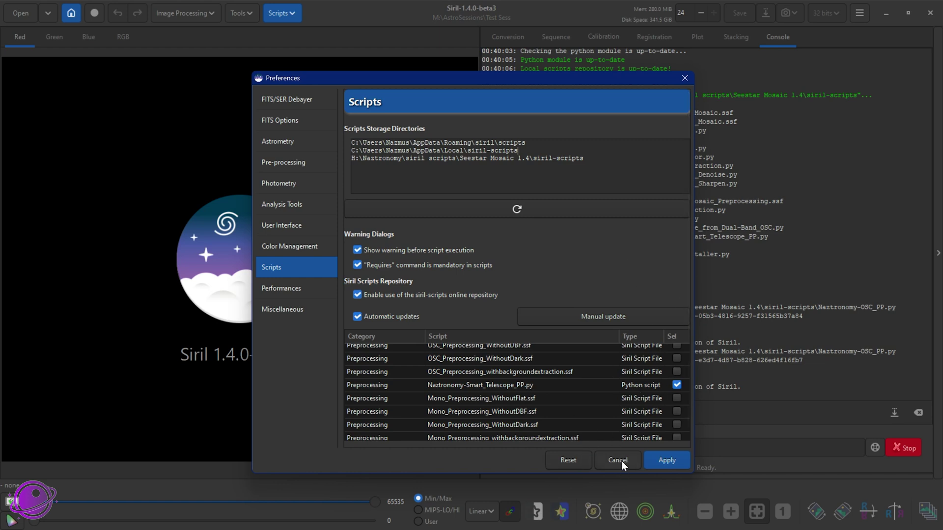
{"action": "key", "text": "ctrl+a"}
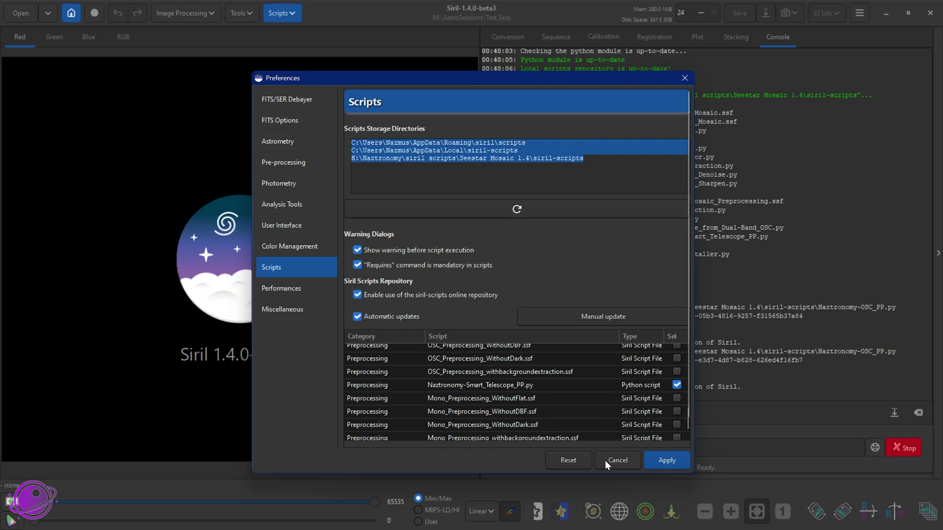
Step: Cancel the preferences and run Scripts > Python Scripts > Siril-scripts > Naztronomy-OSC_PP.py
{"action": "left_click", "coordinate": [613, 465]}
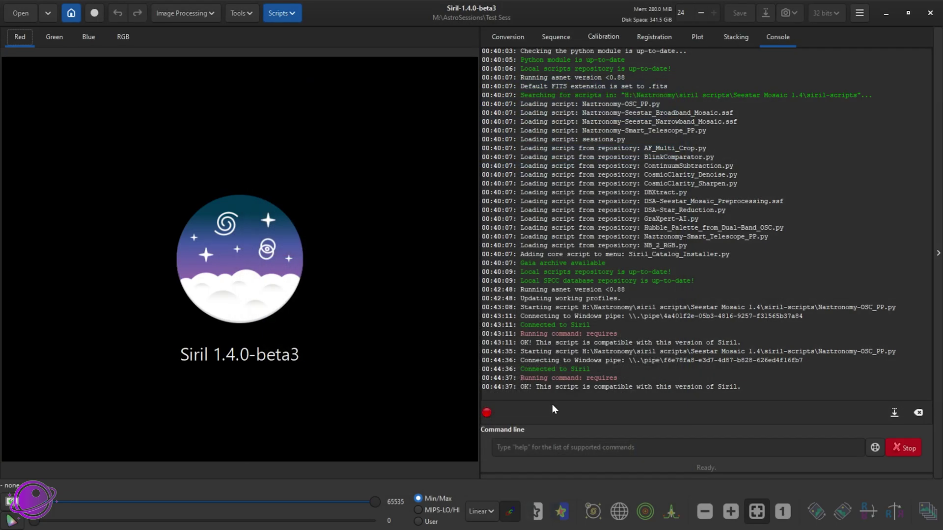
{"action": "left_click", "coordinate": [280, 16]}
{"action": "mouse_move", "coordinate": [289, 49]}
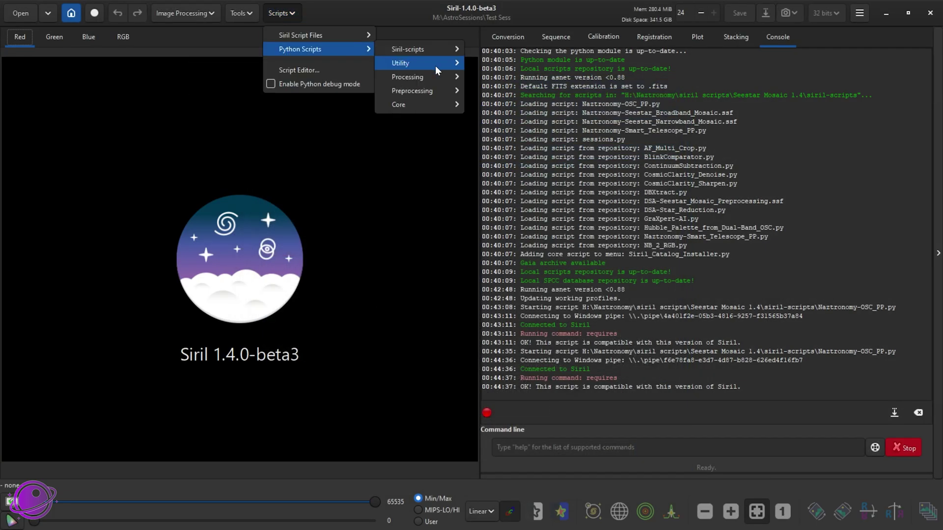
{"action": "mouse_move", "coordinate": [433, 90]}
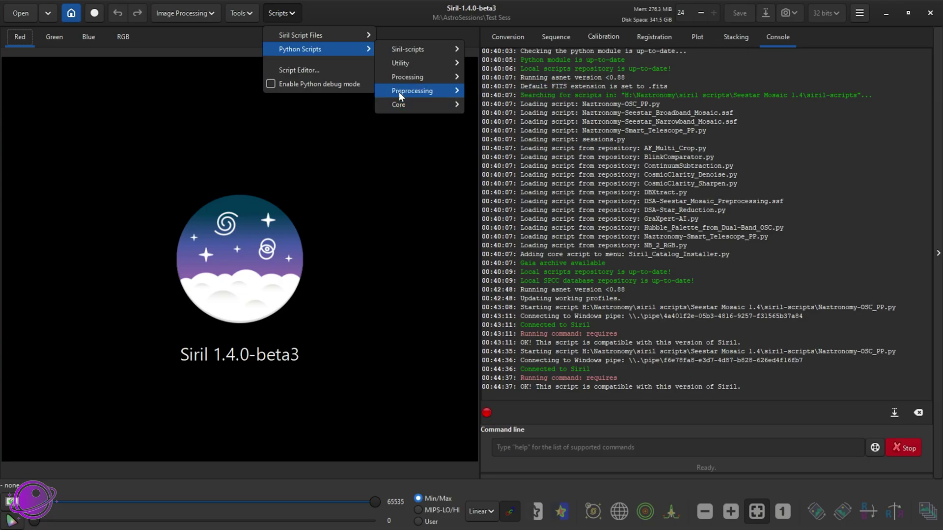
{"action": "mouse_move", "coordinate": [414, 50]}
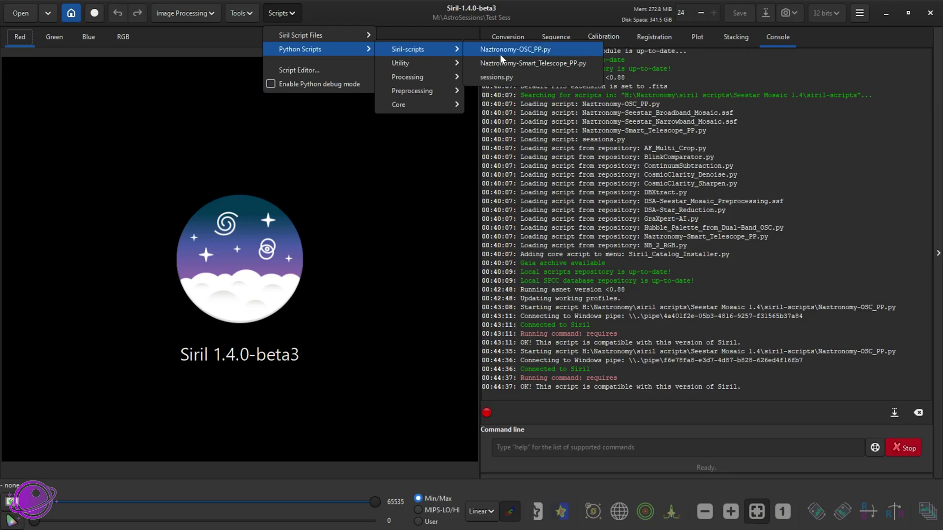
{"action": "left_click", "coordinate": [516, 48]}
{"action": "left_click", "coordinate": [537, 339]}
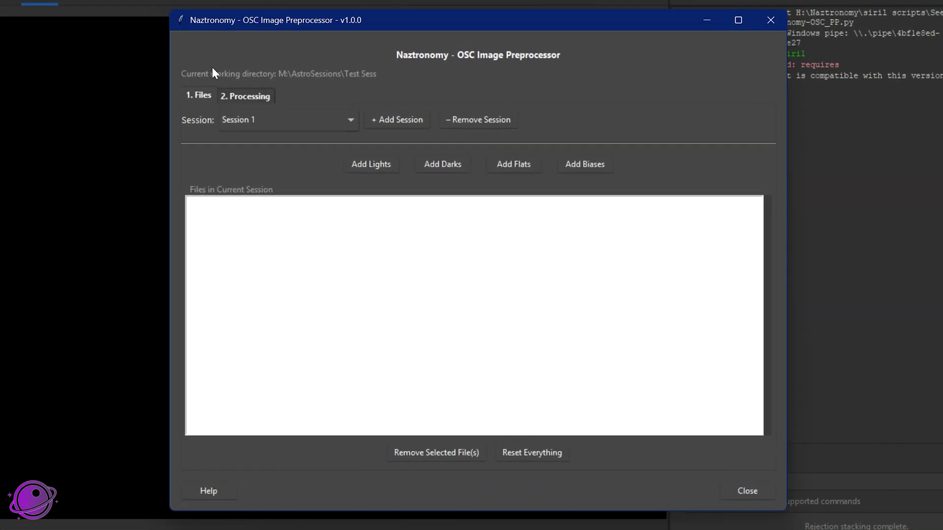
Step: Glance at the Processing tab, return to Files, and try removing the only Session 1
{"action": "left_click", "coordinate": [249, 96]}
{"action": "left_click", "coordinate": [209, 99]}
{"action": "left_click", "coordinate": [269, 121]}
{"action": "left_click", "coordinate": [305, 140]}
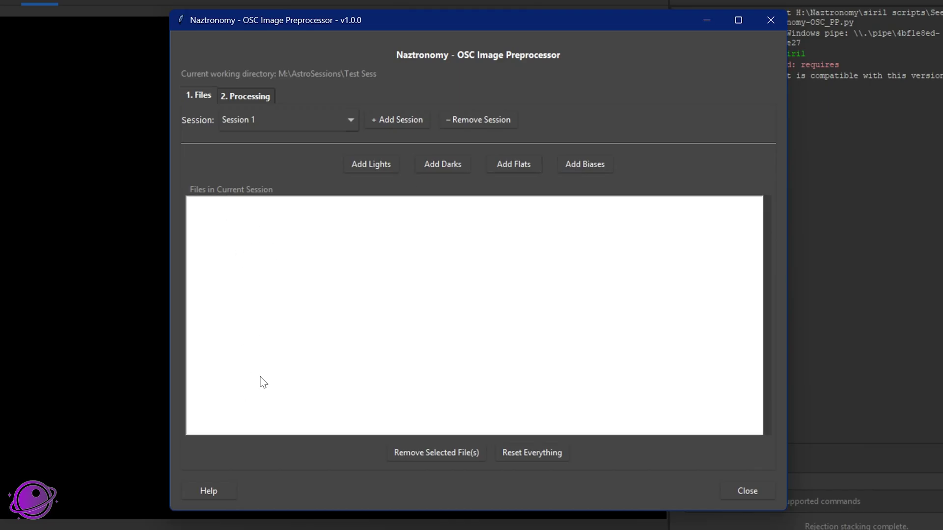
{"action": "left_click", "coordinate": [265, 119]}
{"action": "left_click", "coordinate": [262, 139]}
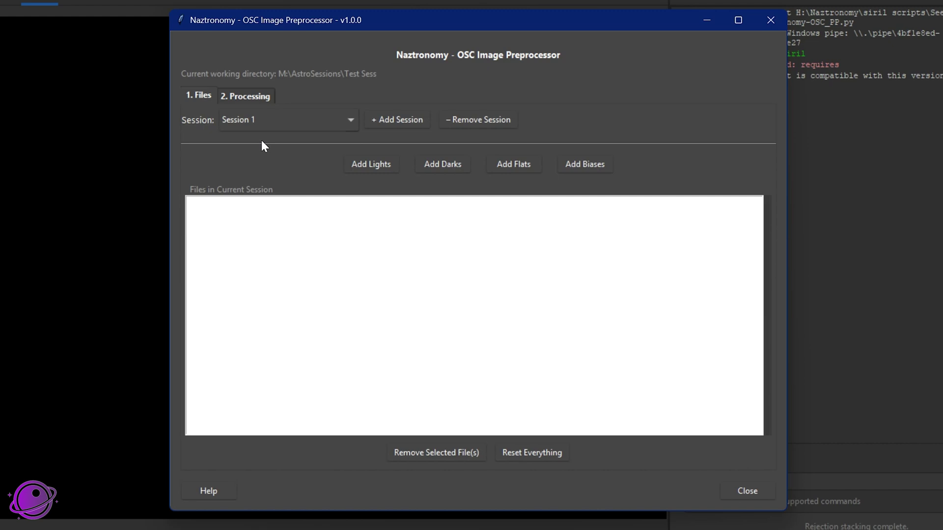
{"action": "left_click", "coordinate": [469, 122]}
{"action": "left_click", "coordinate": [468, 122]}
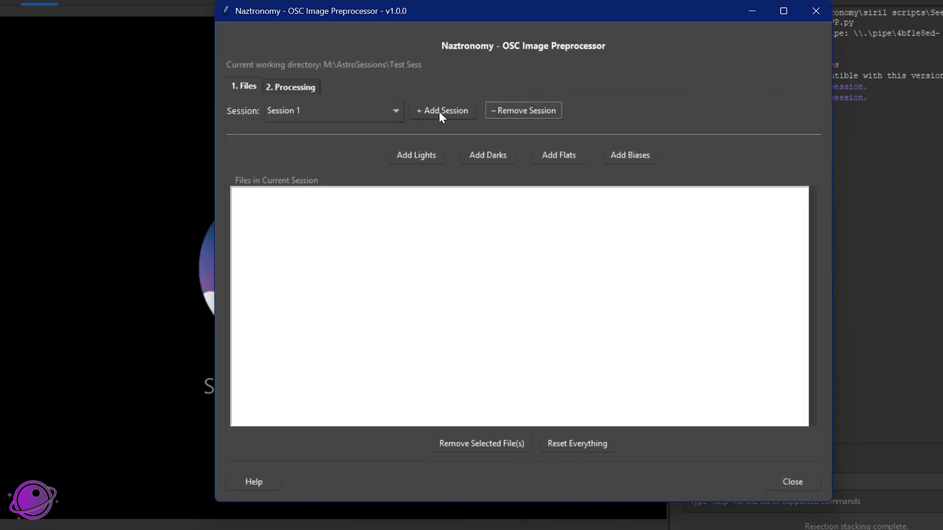
Step: Add several sessions and switch among Sessions 3, 1 and 7
{"action": "left_click", "coordinate": [439, 110]}
{"action": "left_click", "coordinate": [439, 110]}
{"action": "left_click", "coordinate": [439, 111]}
{"action": "left_click", "coordinate": [439, 111]}
{"action": "left_click", "coordinate": [440, 110]}
{"action": "left_click", "coordinate": [439, 110]}
{"action": "left_click_drag", "start_coordinate": [483, 6], "coordinate": [317, 2]}
{"action": "left_click", "coordinate": [145, 105]}
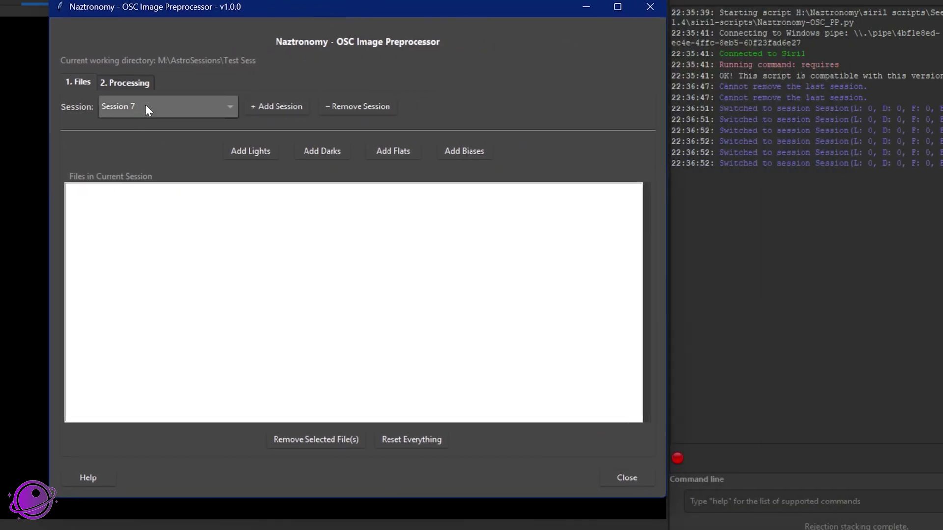
{"action": "left_click", "coordinate": [130, 146]}
{"action": "left_click", "coordinate": [170, 112]}
{"action": "left_click", "coordinate": [158, 126]}
{"action": "left_click_drag", "start_coordinate": [326, 8], "coordinate": [381, 5]}
{"action": "left_click", "coordinate": [248, 107]}
{"action": "left_click", "coordinate": [196, 186]}
Step: Remove the extra sessions, leaving a single Session 1
{"action": "left_click", "coordinate": [428, 105]}
{"action": "left_click", "coordinate": [429, 105]}
{"action": "left_click", "coordinate": [429, 106]}
{"action": "left_click", "coordinate": [428, 105]}
{"action": "left_click", "coordinate": [428, 105]}
{"action": "left_click", "coordinate": [429, 105]}
{"action": "left_click", "coordinate": [428, 105]}
{"action": "left_click", "coordinate": [429, 105]}
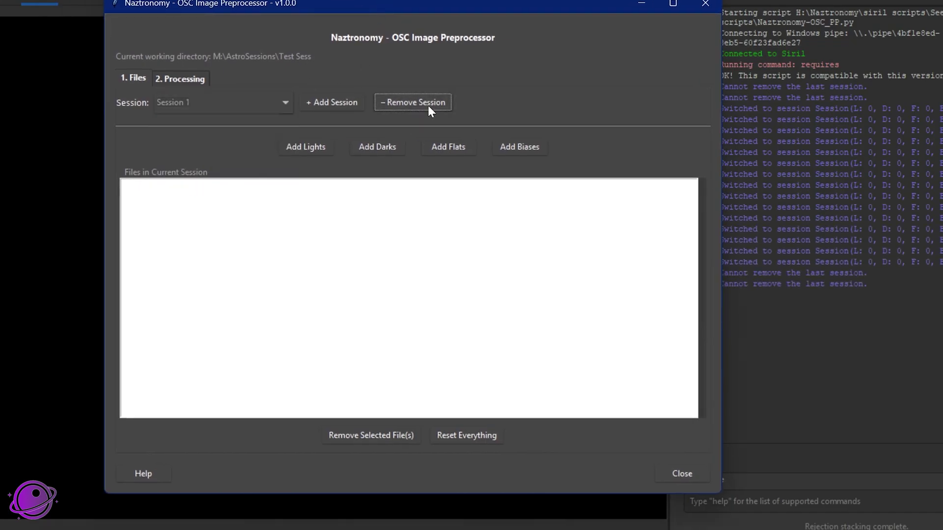
{"action": "left_click", "coordinate": [189, 108]}
{"action": "left_click", "coordinate": [248, 118]}
{"action": "left_click", "coordinate": [315, 146]}
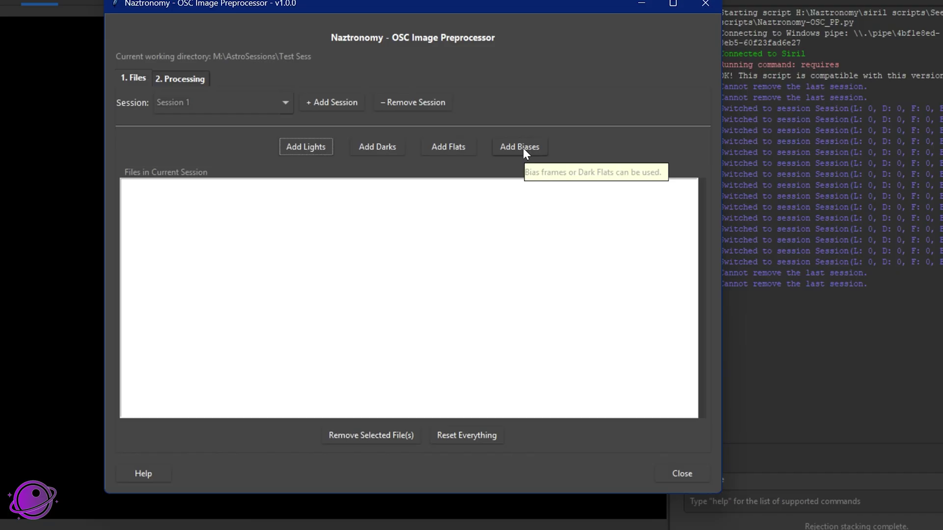
Step: Add the first seven lights from NGC 6960 Panel 1 > LIGHT to Session 1
{"action": "left_click", "coordinate": [307, 150]}
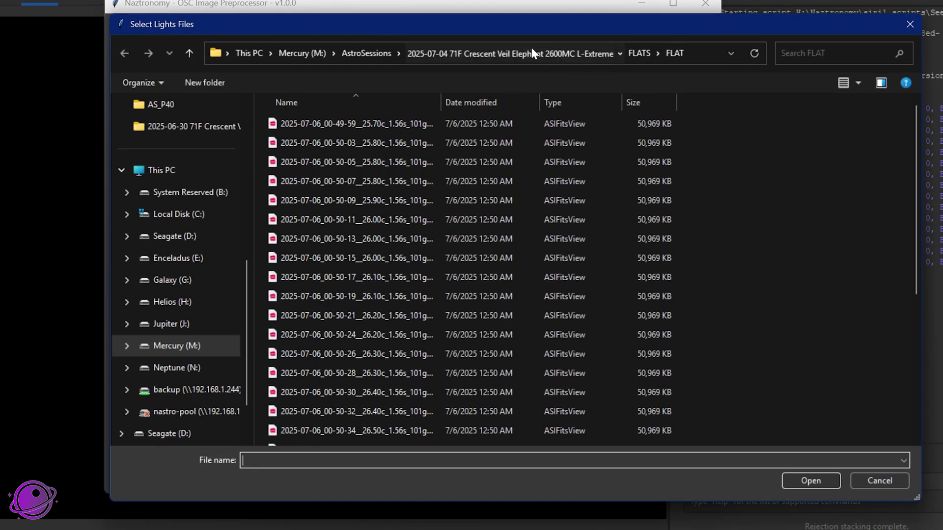
{"action": "left_click", "coordinate": [531, 53]}
{"action": "double_click", "coordinate": [323, 178]}
{"action": "double_click", "coordinate": [328, 124]}
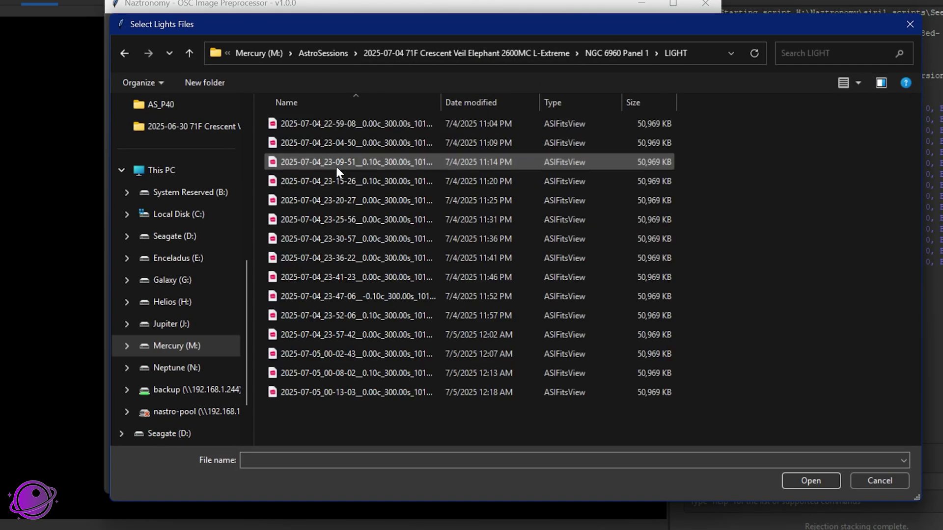
{"action": "left_click", "coordinate": [364, 238], "text": "shift"}
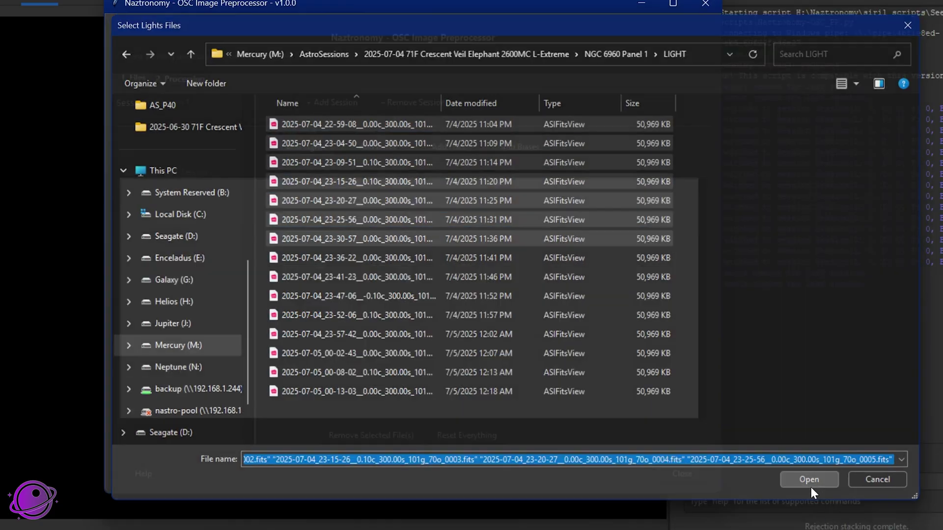
{"action": "left_click", "coordinate": [812, 486]}
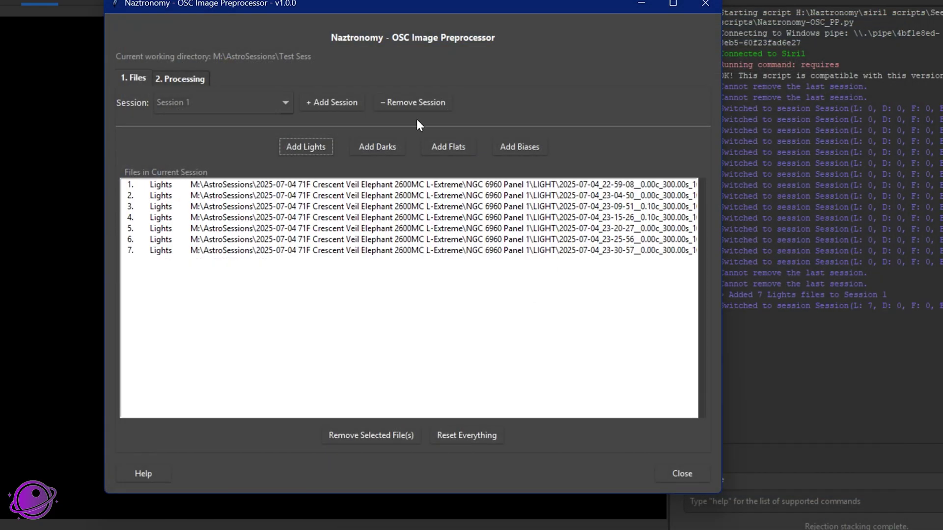
Step: Widen the window to show full paths and remove the 0003.fits light from the session
{"action": "left_click_drag", "start_coordinate": [290, 185], "coordinate": [270, 259]}
{"action": "left_click", "coordinate": [381, 267]}
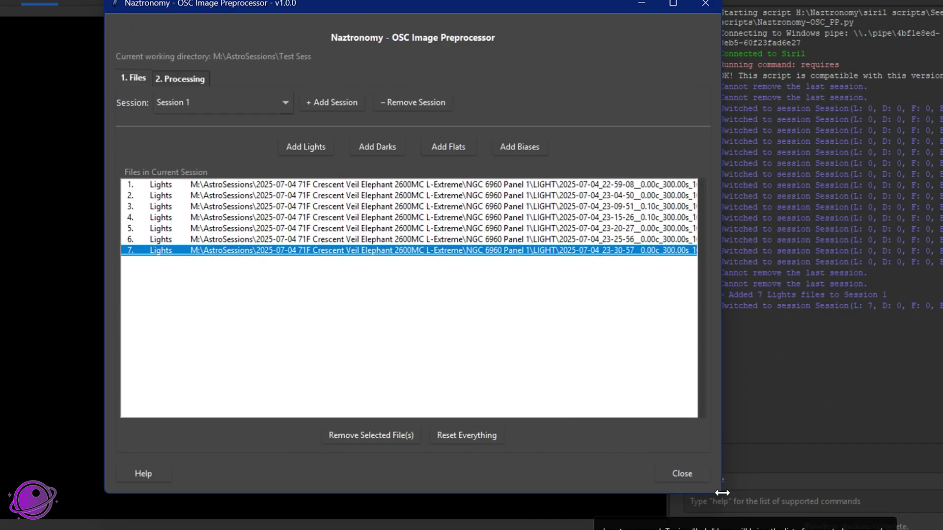
{"action": "left_click_drag", "start_coordinate": [723, 492], "coordinate": [838, 501]}
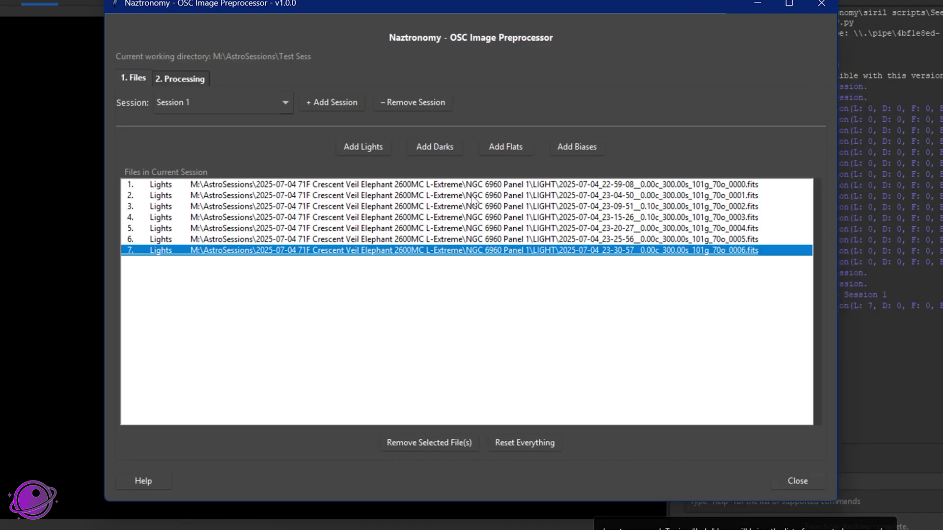
{"action": "left_click", "coordinate": [133, 183]}
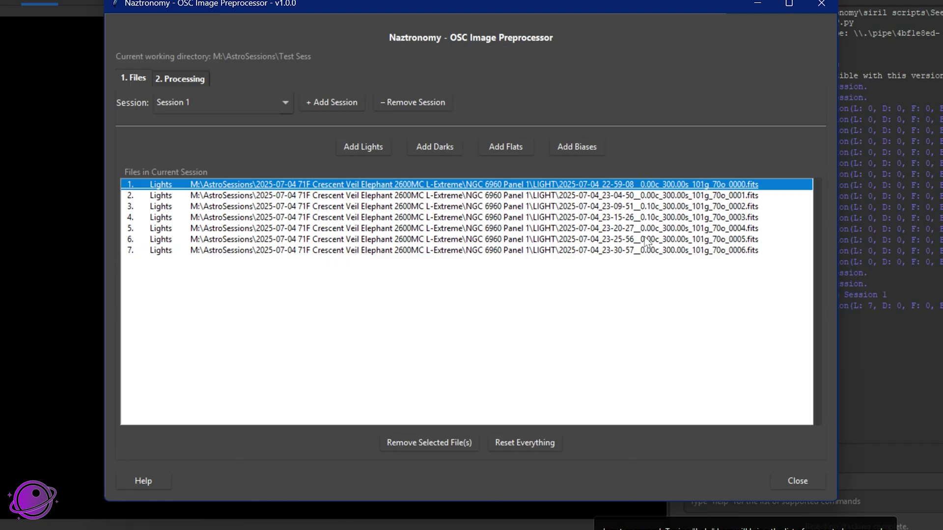
{"action": "left_click", "coordinate": [513, 219]}
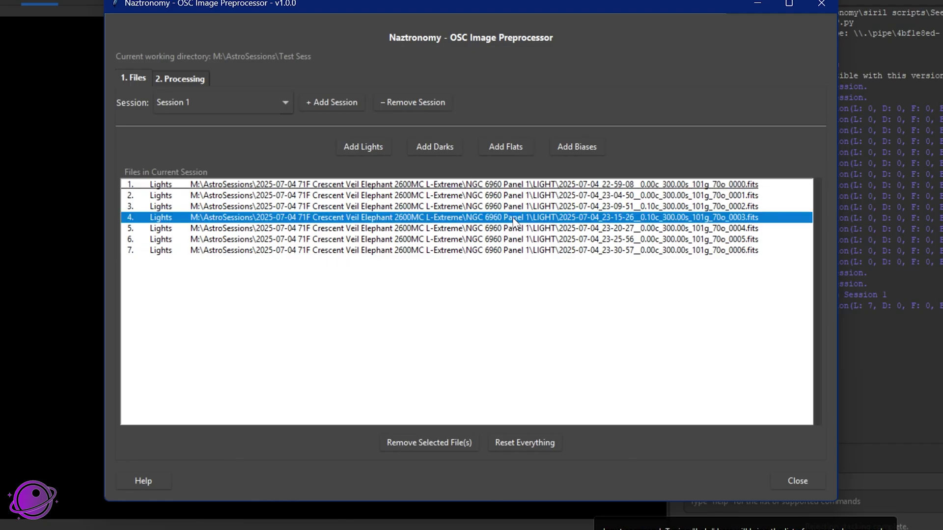
{"action": "left_click", "coordinate": [424, 443]}
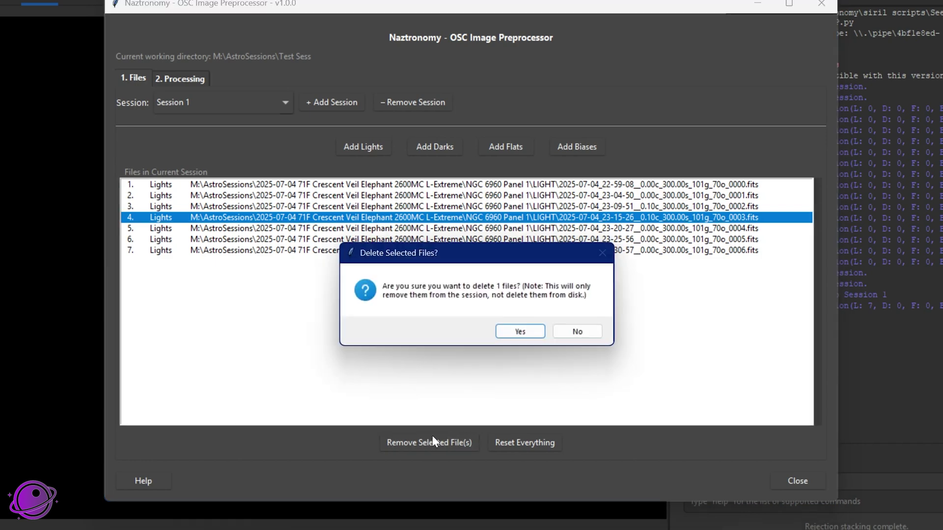
{"action": "left_click", "coordinate": [525, 330]}
Step: Try multi-selecting light files, ending with only the sixth file selected
{"action": "left_click", "coordinate": [448, 186]}
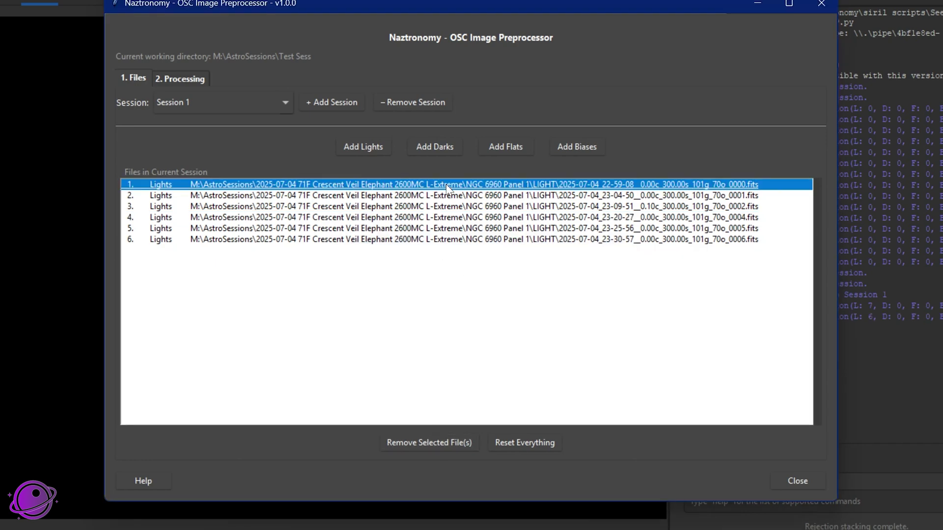
{"action": "left_click", "coordinate": [450, 208], "text": "ctrl"}
{"action": "left_click", "coordinate": [442, 239], "text": "ctrl"}
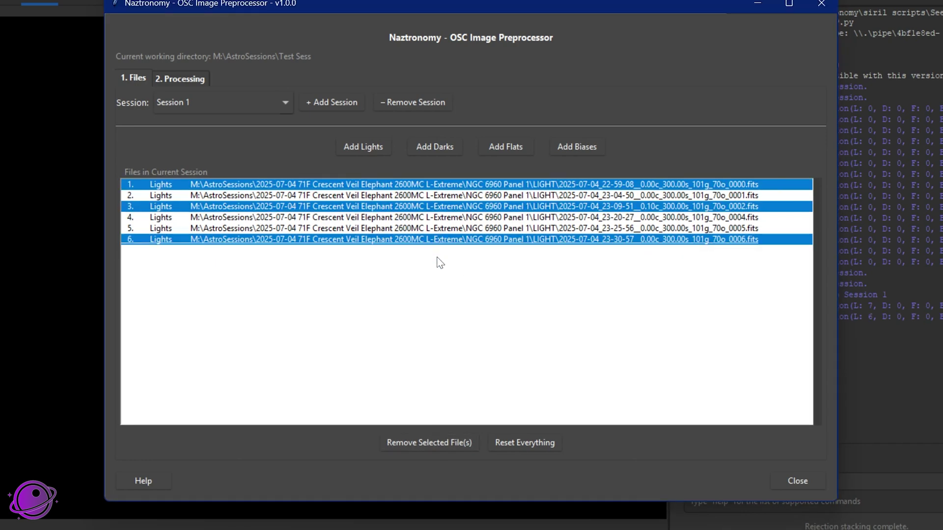
{"action": "left_click", "coordinate": [366, 279]}
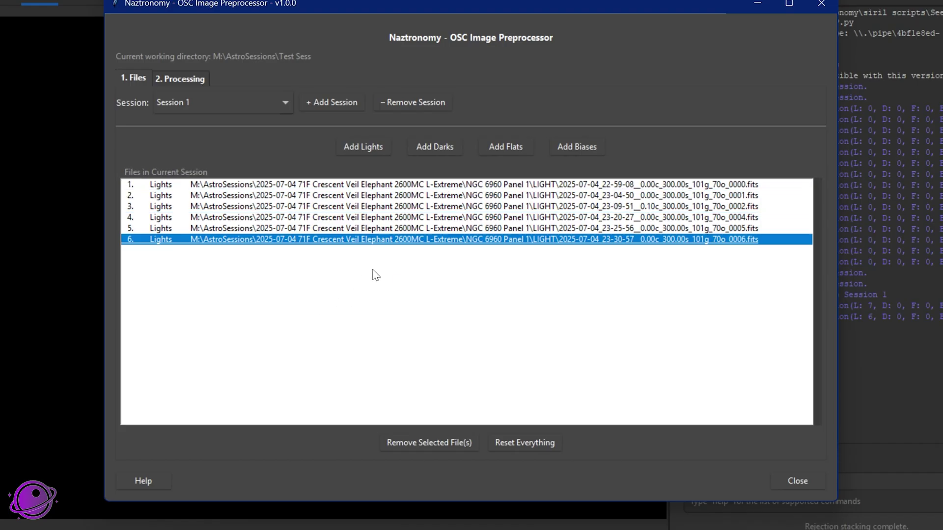
{"action": "left_click", "coordinate": [389, 186]}
{"action": "left_click", "coordinate": [397, 229], "text": "shift"}
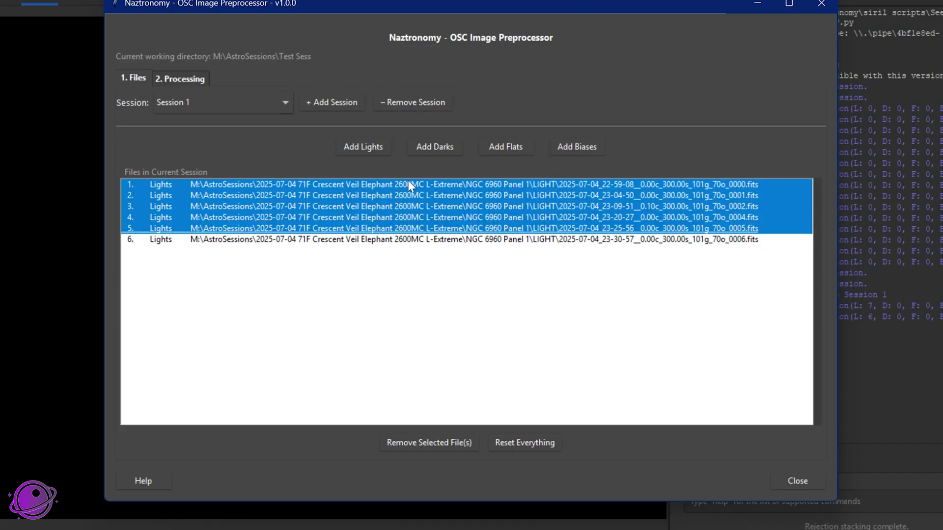
{"action": "left_click", "coordinate": [377, 274]}
{"action": "left_click", "coordinate": [396, 185]}
{"action": "left_click", "coordinate": [393, 227], "text": "shift"}
{"action": "left_click", "coordinate": [405, 284]}
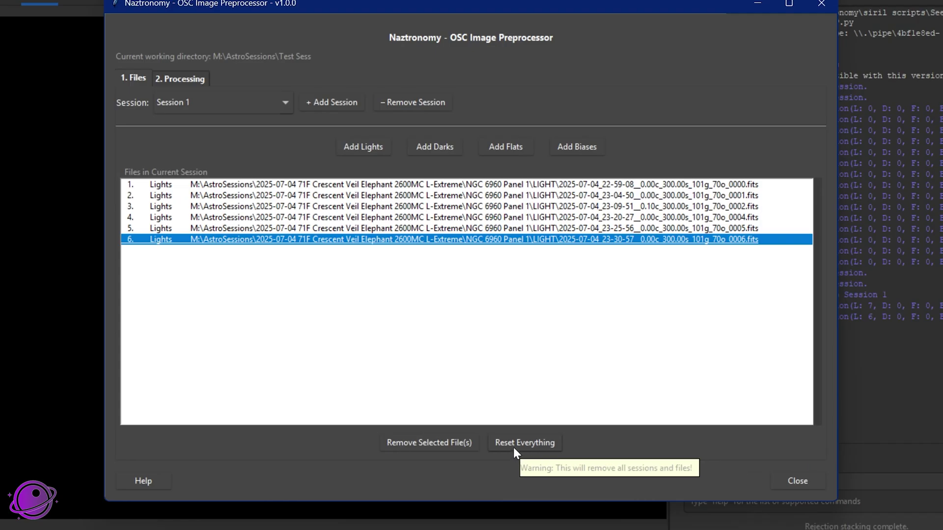
Step: Add Sessions 2 and 3, return to Session 1, then Reset Everything and confirm Yes
{"action": "left_click", "coordinate": [246, 102]}
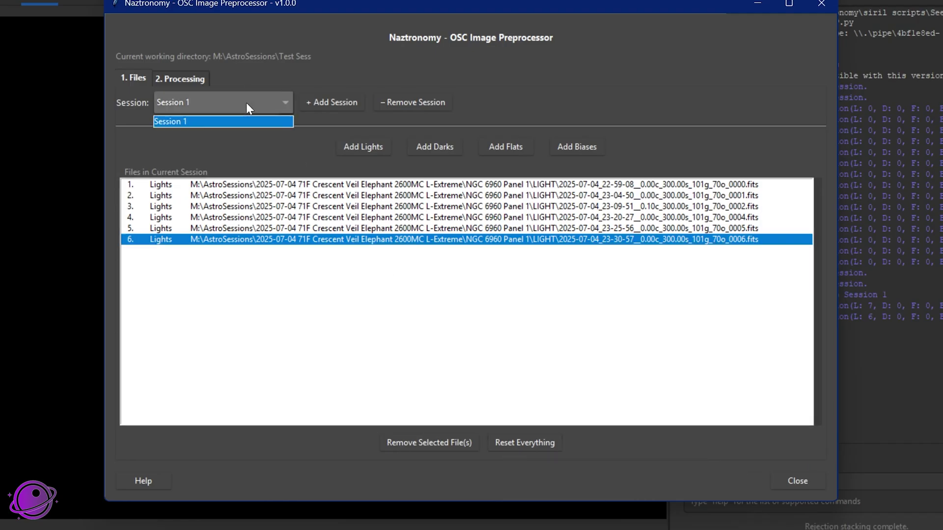
{"action": "left_click", "coordinate": [294, 143]}
{"action": "left_click", "coordinate": [332, 104]}
{"action": "left_click", "coordinate": [332, 104]}
{"action": "left_click", "coordinate": [247, 102]}
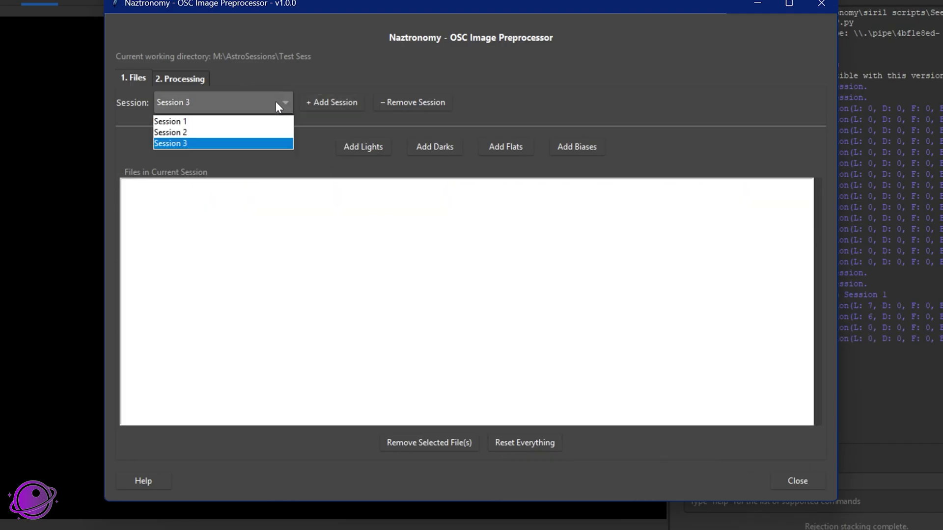
{"action": "left_click", "coordinate": [213, 142]}
{"action": "left_click", "coordinate": [235, 102]}
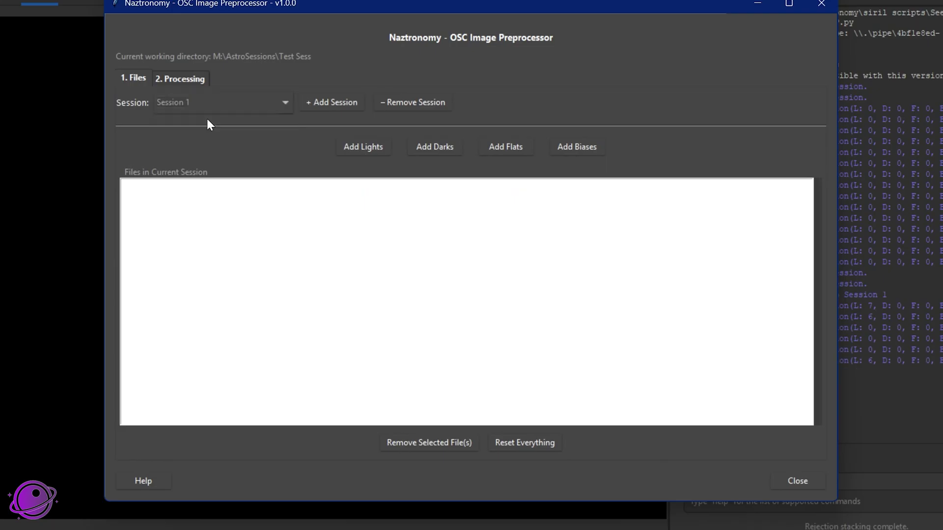
{"action": "left_click", "coordinate": [203, 121]}
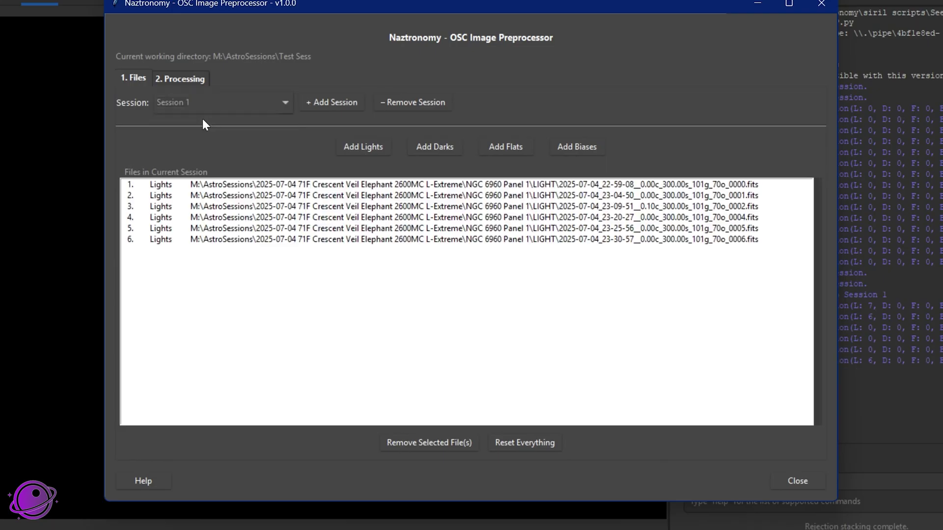
{"action": "left_click", "coordinate": [530, 445]}
{"action": "left_click", "coordinate": [524, 333]}
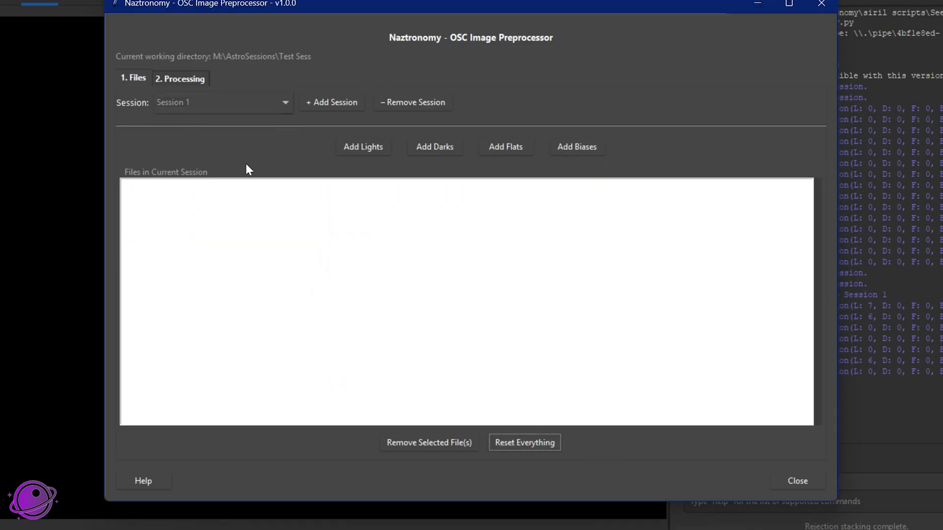
{"action": "left_click", "coordinate": [213, 107]}
Step: Load 15 Panel 1 lights, 10 darks, 30 flats and 30 biases into Session 1
{"action": "left_click", "coordinate": [244, 180]}
{"action": "left_click", "coordinate": [357, 150]}
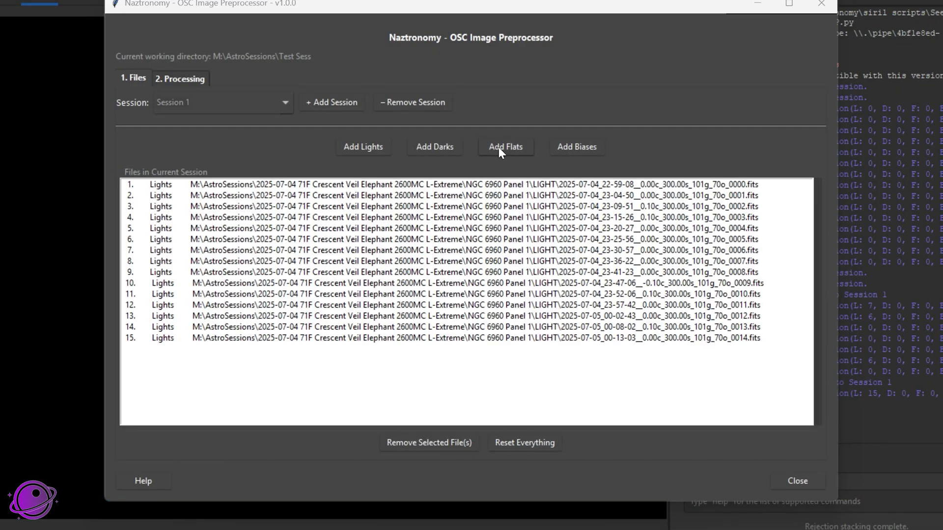
{"action": "left_click", "coordinate": [501, 147]}
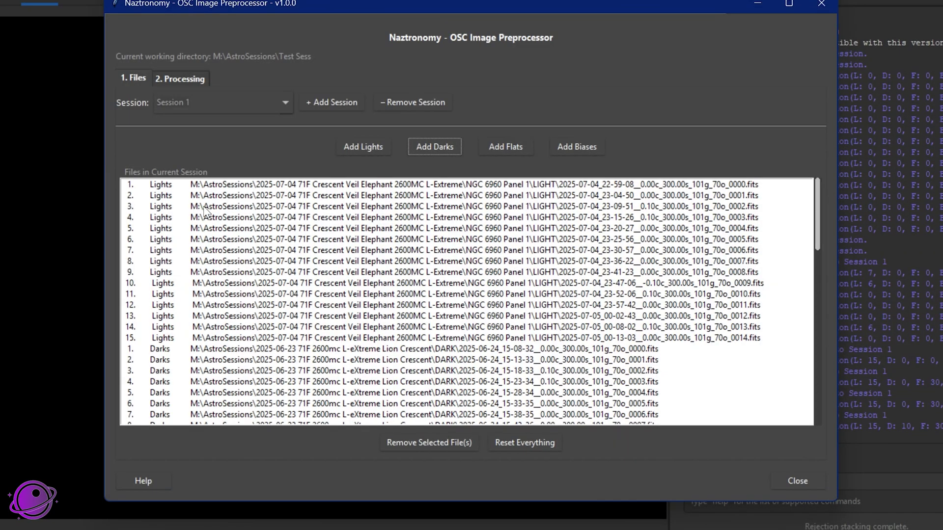
{"action": "left_click_drag", "start_coordinate": [216, 184], "coordinate": [216, 338]}
{"action": "scroll", "coordinate": [216, 361], "scroll_direction": "down", "scroll_amount": 7}
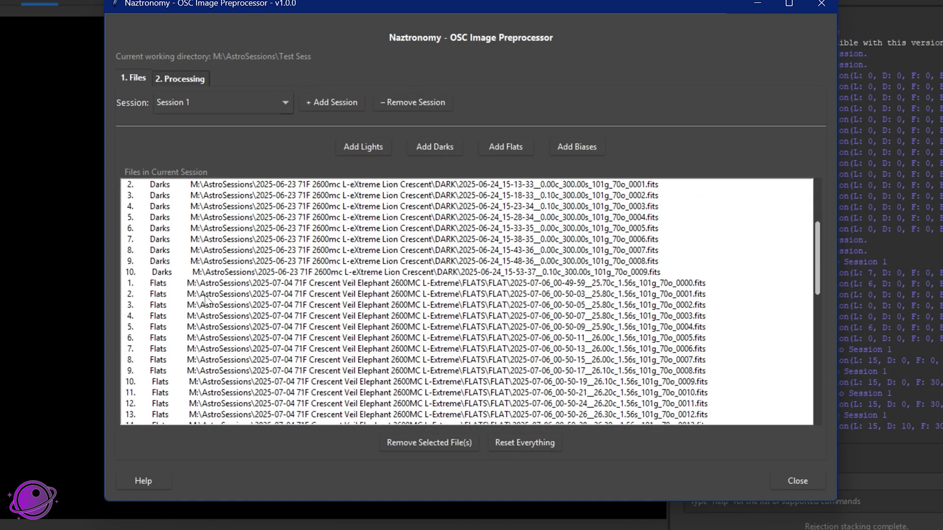
{"action": "scroll", "coordinate": [207, 359], "scroll_direction": "down", "scroll_amount": 14}
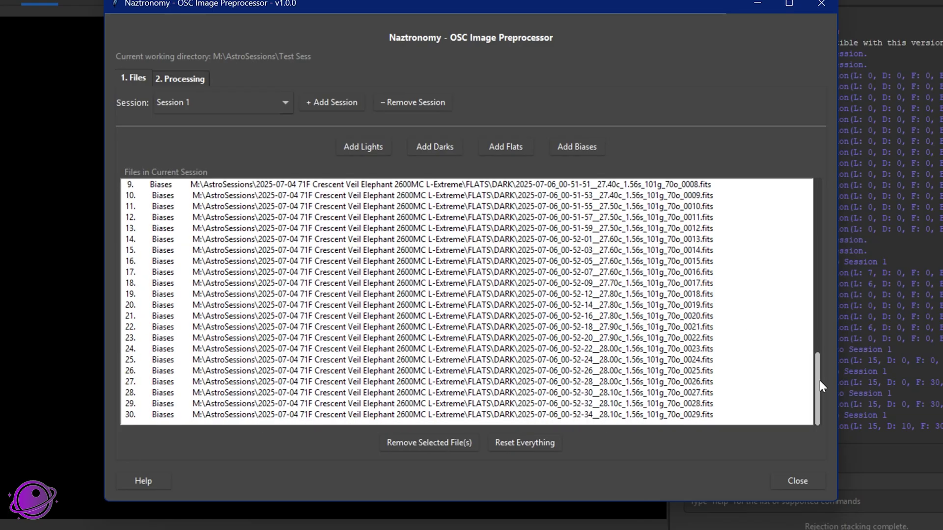
{"action": "left_click_drag", "start_coordinate": [819, 380], "coordinate": [241, 94]}
Step: Check the Filter Roundness setting, then create an empty Session 2 from the Files tab
{"action": "left_click", "coordinate": [179, 78]}
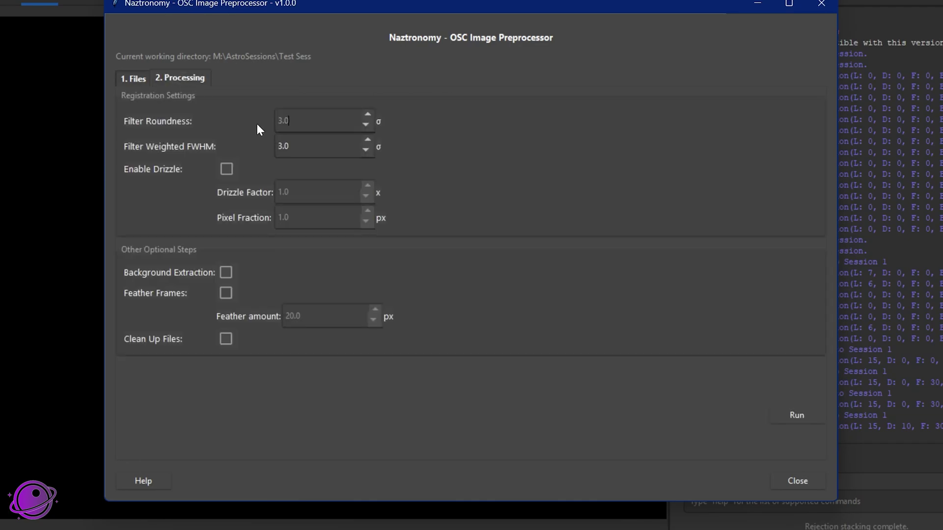
{"action": "left_click", "coordinate": [295, 121]}
{"action": "left_click", "coordinate": [129, 79]}
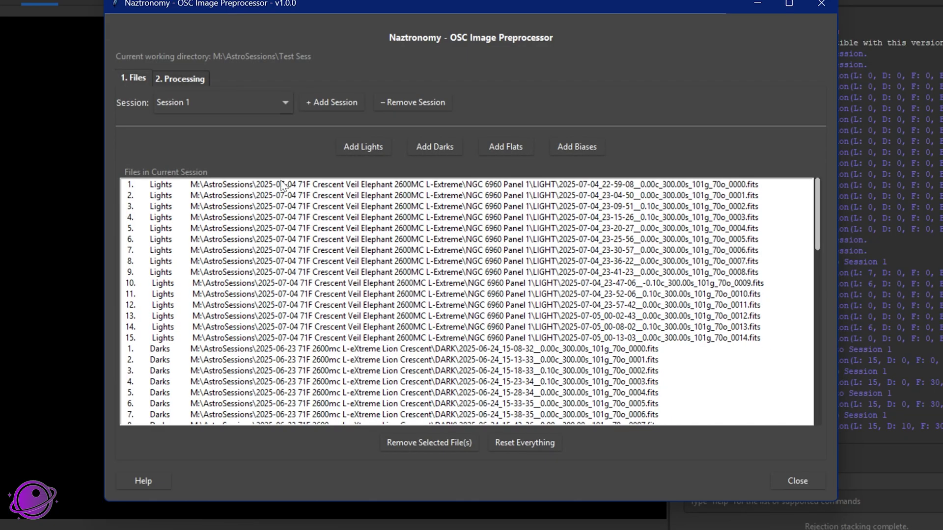
{"action": "left_click", "coordinate": [259, 104]}
{"action": "left_click", "coordinate": [339, 99]}
{"action": "left_click", "coordinate": [338, 101]}
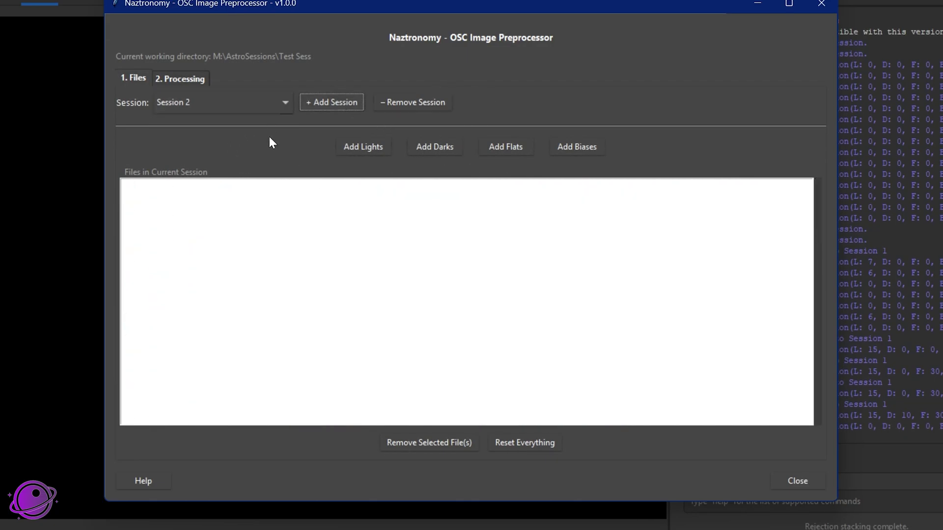
{"action": "key", "text": "Tab"}
{"action": "key", "text": "Tab"}
Step: Load all 24 lights from 2025-07-18 Crescent Veil NA > NGC 6960 Panel 2 > LIGHT into Session 2
{"action": "left_click", "coordinate": [363, 147]}
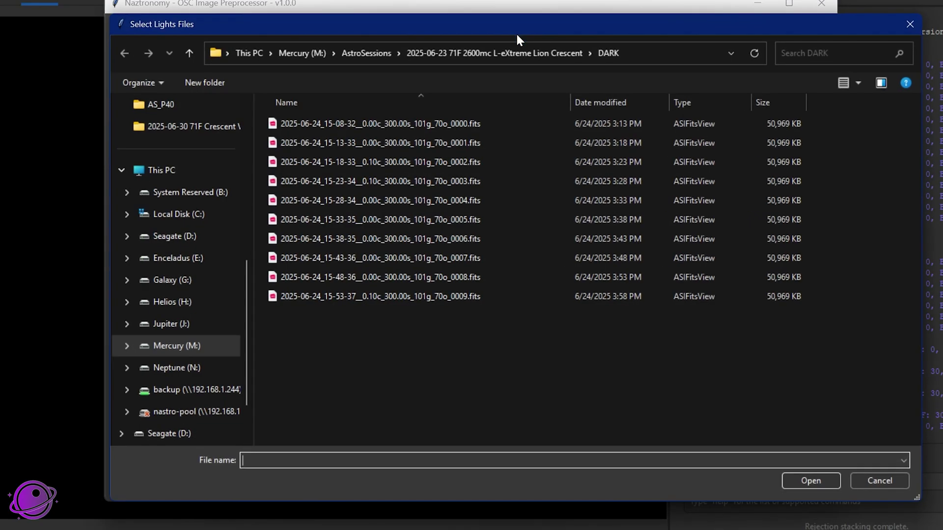
{"action": "left_click", "coordinate": [365, 53]}
{"action": "scroll", "coordinate": [468, 399], "scroll_direction": "down", "scroll_amount": 3}
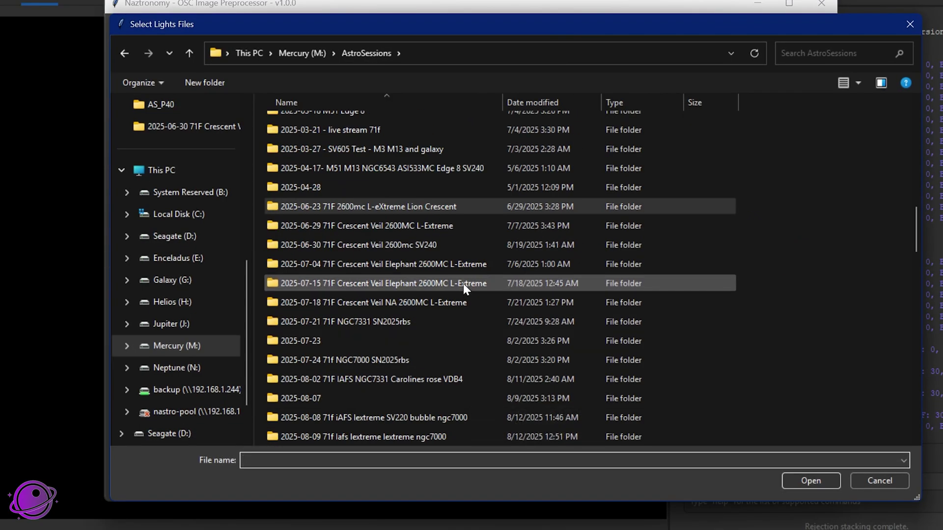
{"action": "double_click", "coordinate": [415, 301]}
{"action": "double_click", "coordinate": [343, 182]}
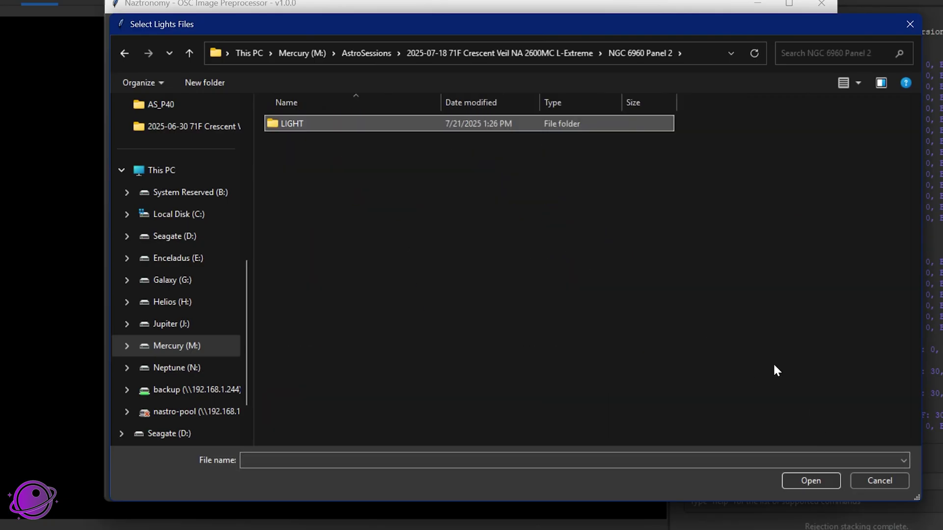
{"action": "double_click", "coordinate": [561, 123]}
{"action": "key", "text": "ctrl+a"}
{"action": "left_click", "coordinate": [803, 482]}
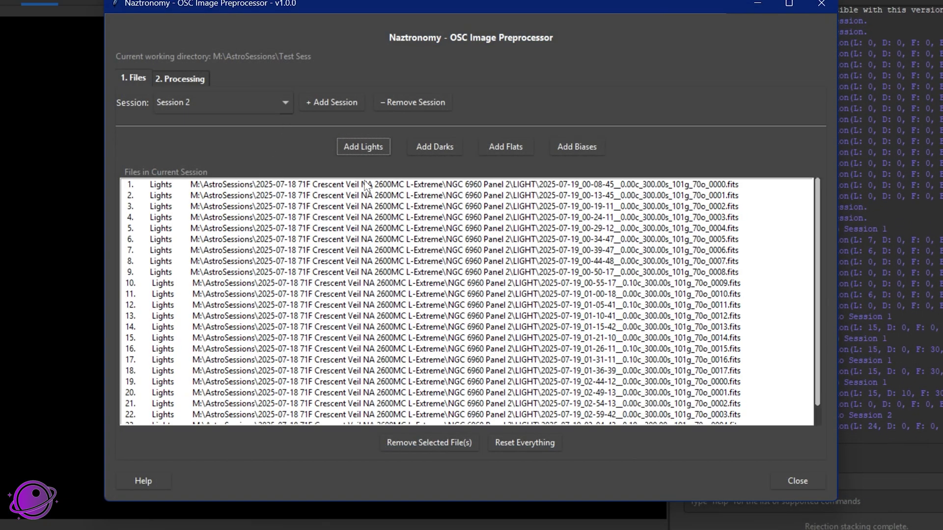
Step: Switch between Sessions 1 and 2 to compare their loaded files
{"action": "left_click", "coordinate": [481, 185]}
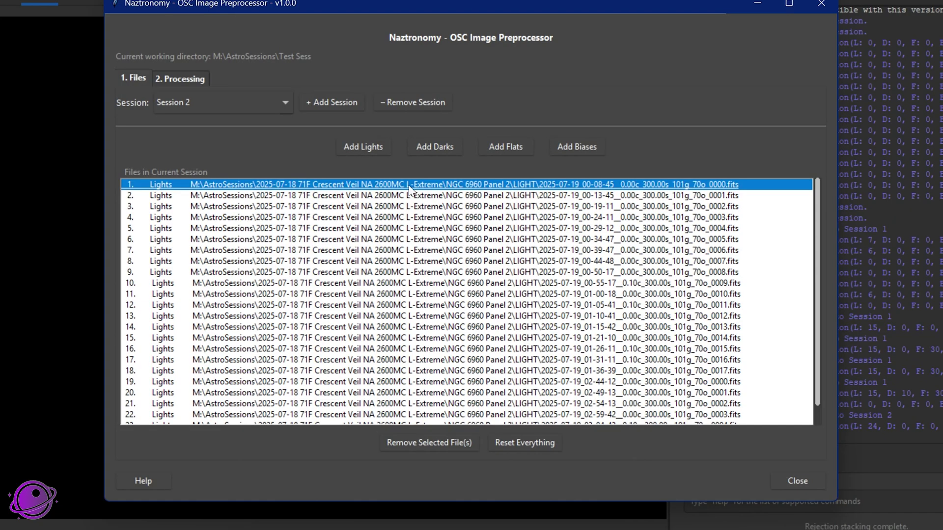
{"action": "left_click", "coordinate": [193, 106]}
{"action": "left_click", "coordinate": [184, 123]}
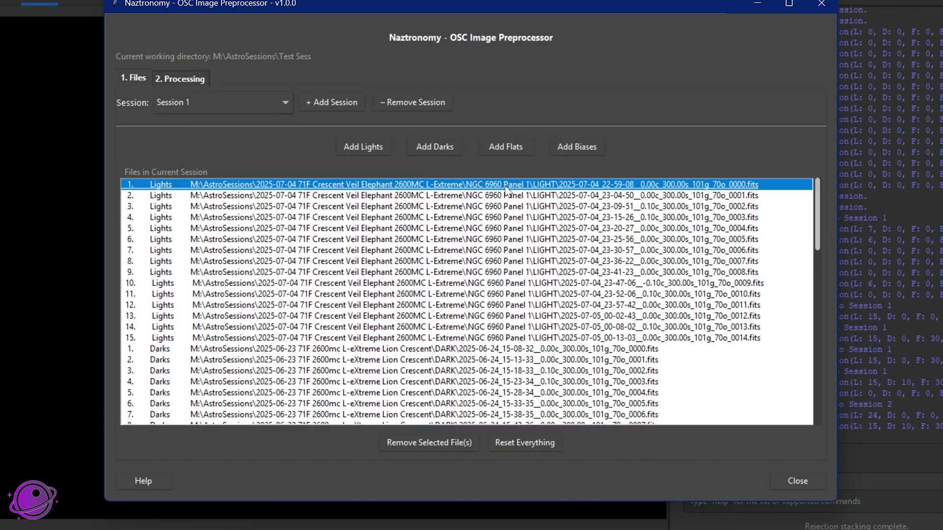
{"action": "left_click", "coordinate": [241, 103]}
{"action": "left_click", "coordinate": [210, 132]}
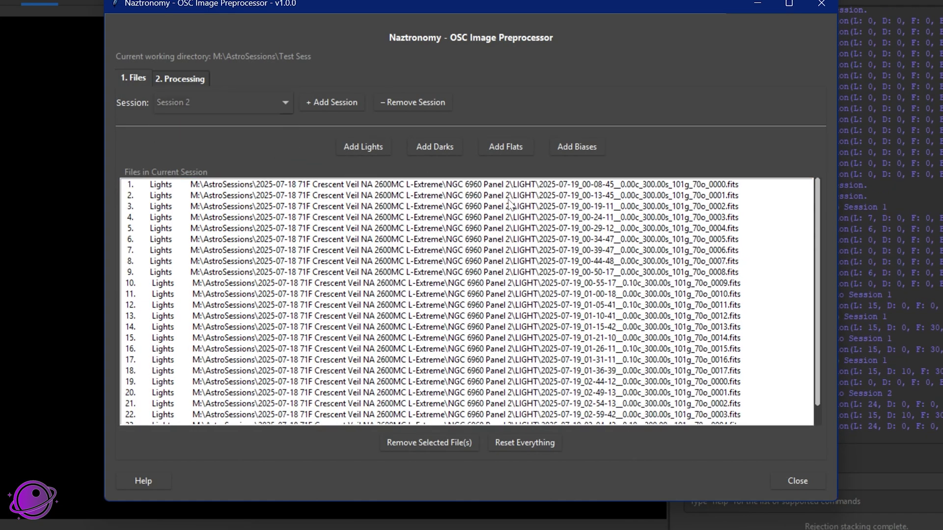
{"action": "scroll", "coordinate": [248, 198], "scroll_direction": "down", "scroll_amount": 1}
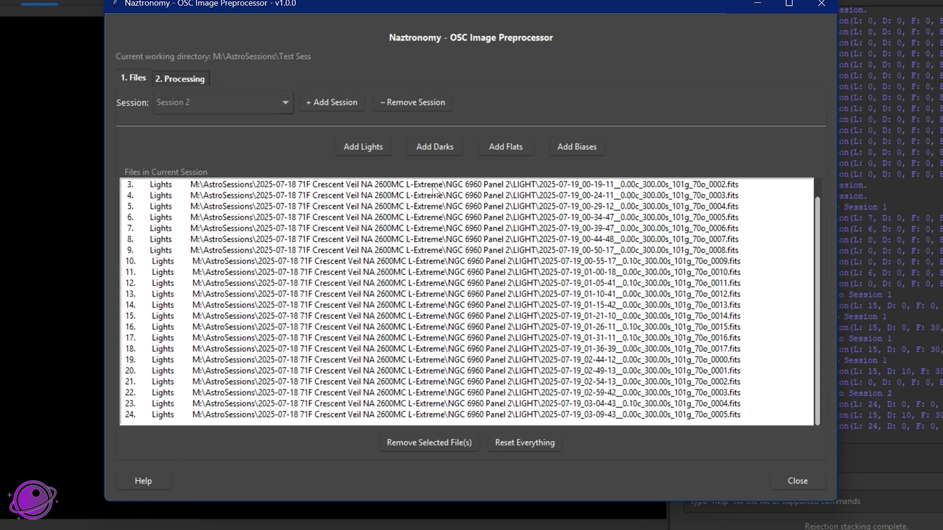
Step: Add three more sessions to the preprocessor
{"action": "left_click", "coordinate": [354, 102]}
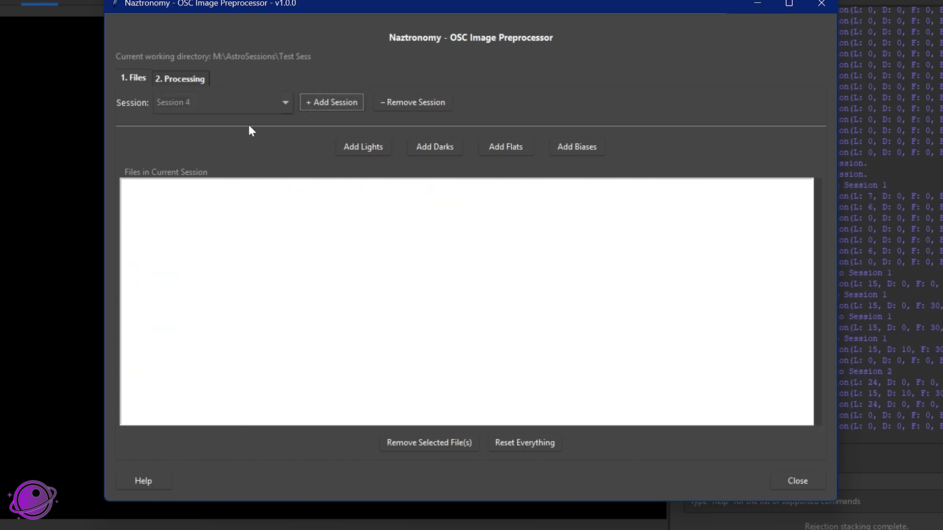
{"action": "left_click", "coordinate": [320, 100]}
{"action": "left_click", "coordinate": [344, 103]}
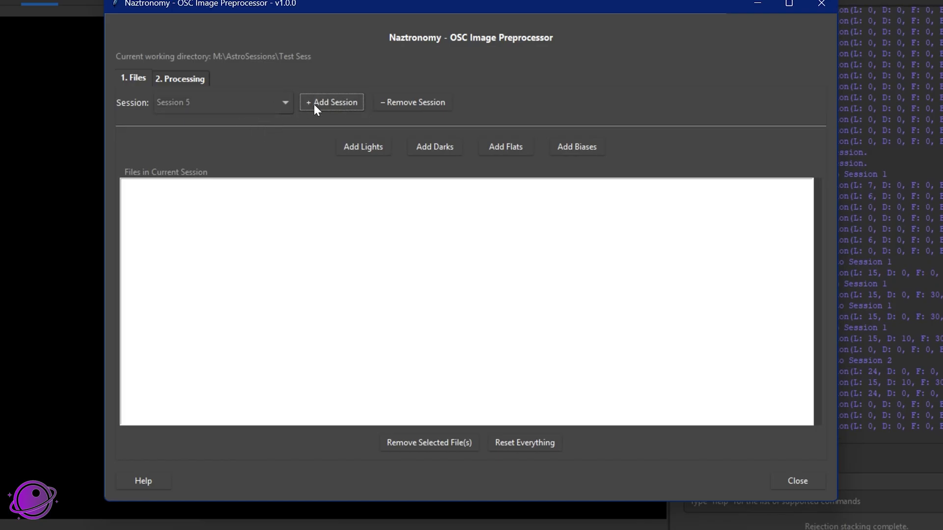
{"action": "left_click", "coordinate": [278, 99]}
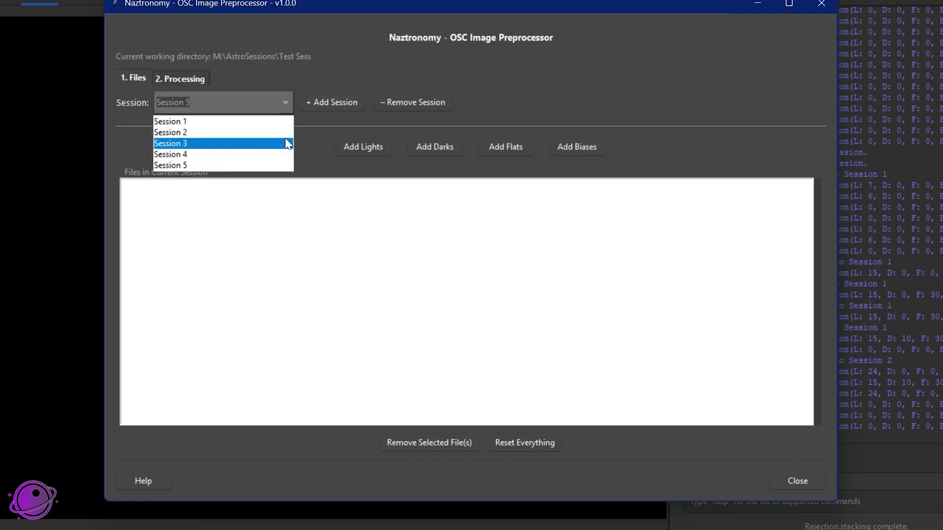
{"action": "left_click", "coordinate": [349, 80]}
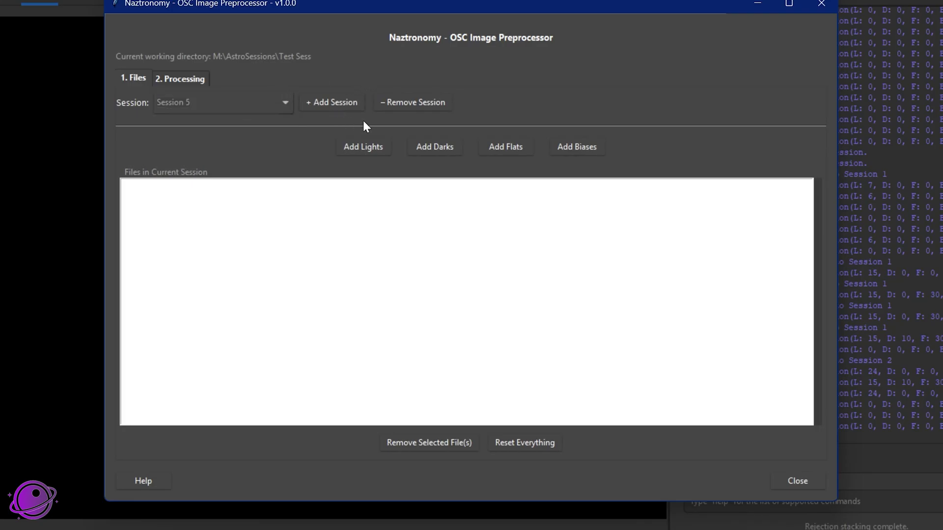
Step: Switch through Sessions 1, 5 and 6, scrolling Session 6's darks, flats and biases
{"action": "left_click", "coordinate": [252, 105]}
{"action": "left_click", "coordinate": [199, 120]}
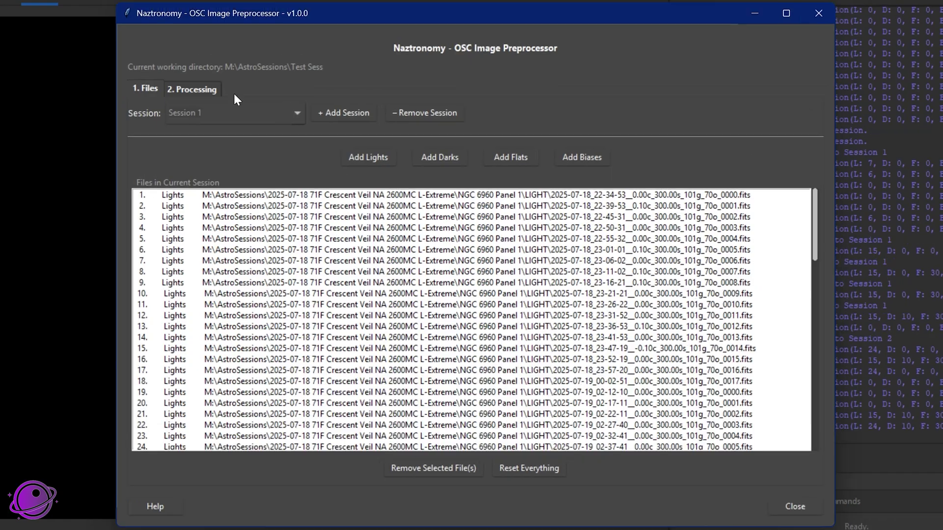
{"action": "left_click", "coordinate": [232, 109]}
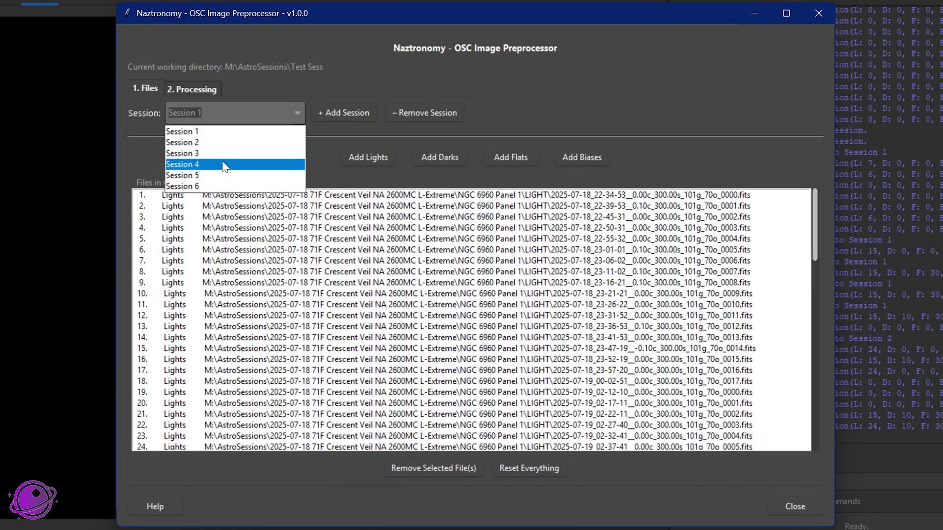
{"action": "left_click", "coordinate": [189, 177]}
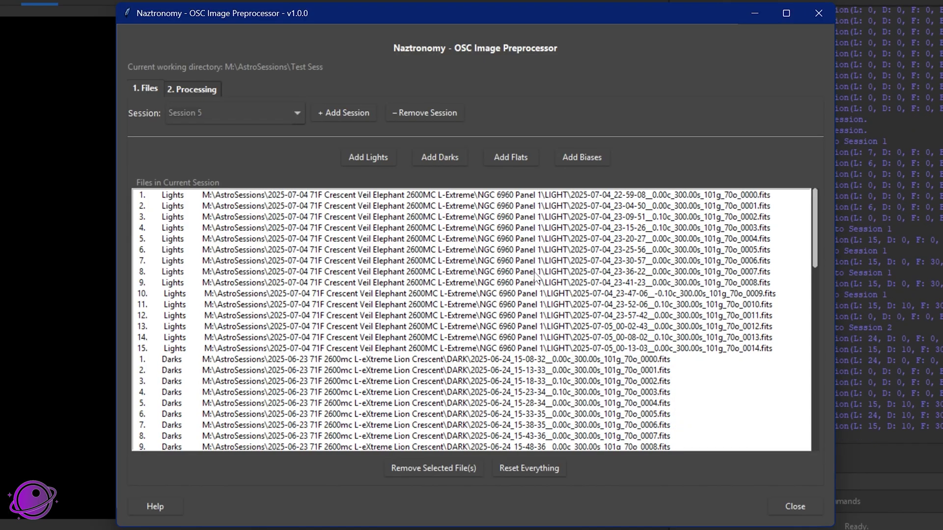
{"action": "left_click", "coordinate": [206, 118]}
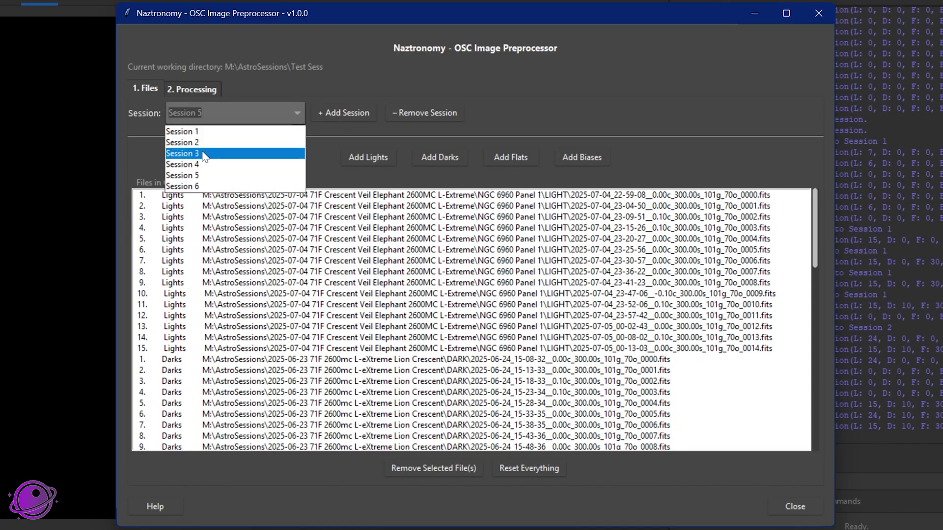
{"action": "left_click", "coordinate": [199, 187]}
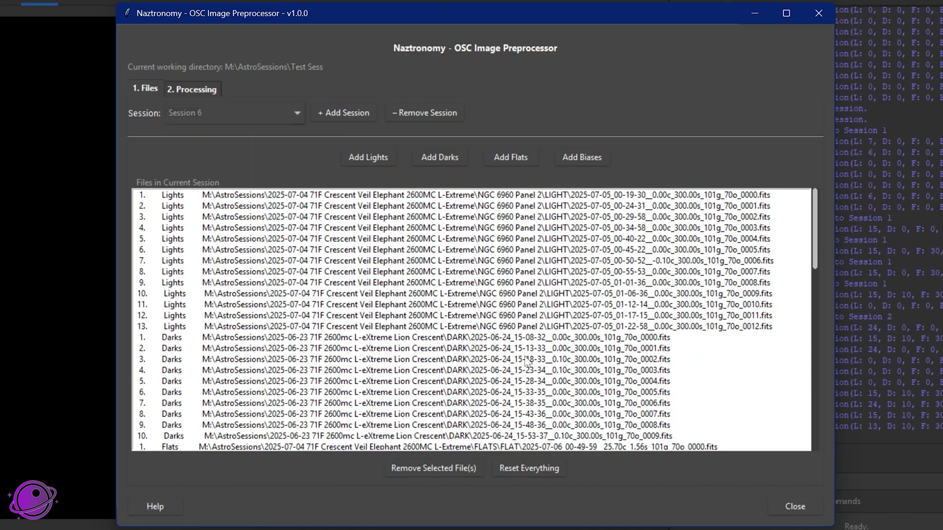
{"action": "scroll", "coordinate": [521, 378], "scroll_direction": "down", "scroll_amount": 6}
{"action": "scroll", "coordinate": [516, 378], "scroll_direction": "down", "scroll_amount": 13}
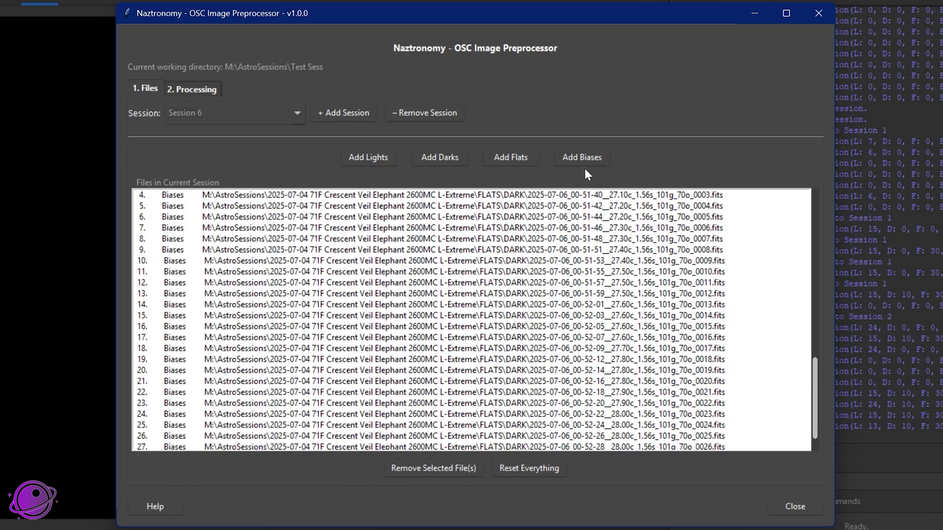
{"action": "left_click", "coordinate": [232, 118]}
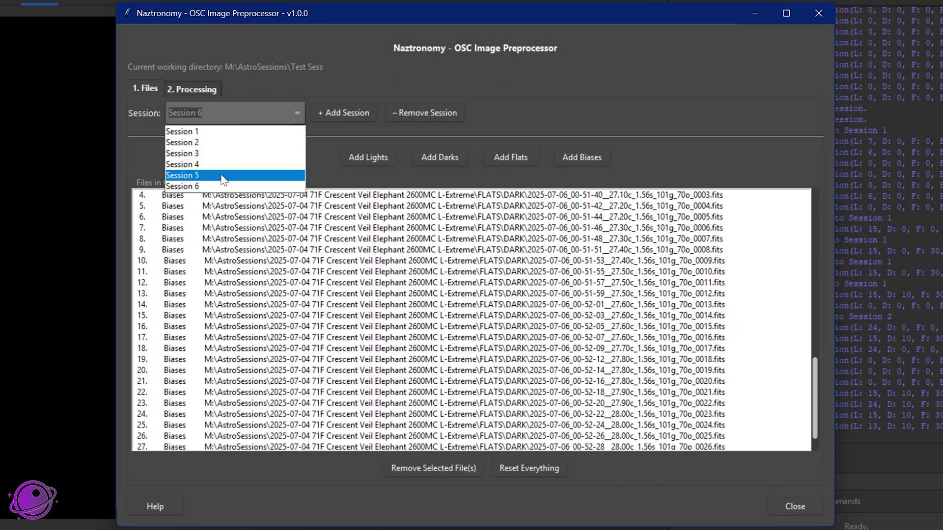
Step: Keep Session 6, show the Processing settings, and leave Filter Roundness and Weighted FWHM at 3.0
{"action": "left_click", "coordinate": [340, 78]}
{"action": "left_click", "coordinate": [191, 88]}
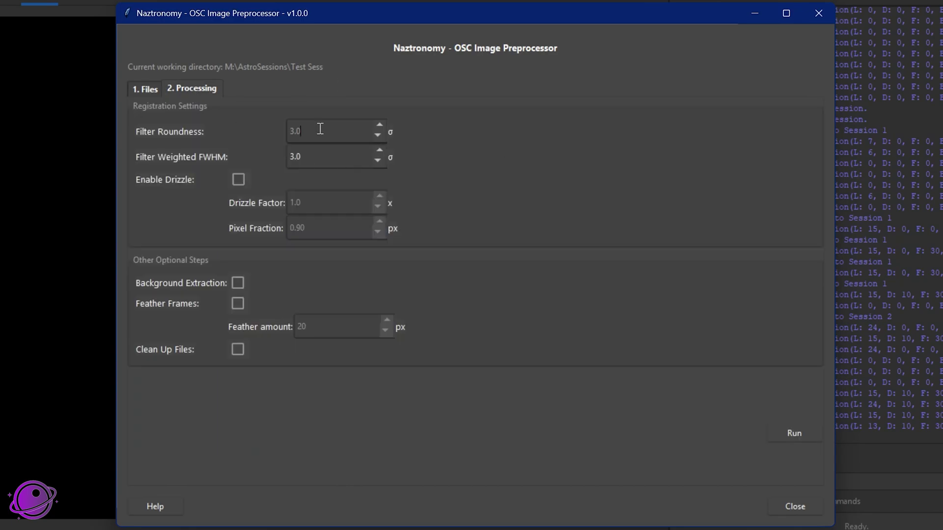
{"action": "mouse_move", "coordinate": [163, 131]}
{"action": "mouse_move", "coordinate": [322, 134]}
{"action": "type", "text": "2."}
{"action": "type", "text": ".8"}
{"action": "left_click", "coordinate": [381, 124]}
{"action": "mouse_move", "coordinate": [223, 160]}
{"action": "left_click", "coordinate": [332, 156]}
Step: Enable drizzle at factor 1.0 and bring Pixel Fraction from 1.00 down to 0.90
{"action": "left_click", "coordinate": [242, 181]}
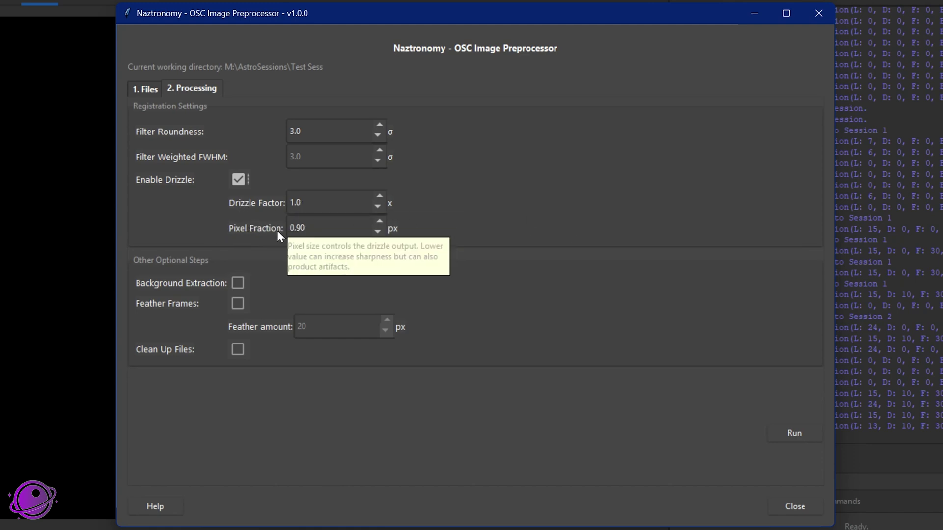
{"action": "left_click", "coordinate": [311, 229]}
{"action": "key", "text": "BackSpace"}
{"action": "key", "text": "BackSpace"}
{"action": "key", "text": "BackSpace"}
{"action": "key", "text": "BackSpace"}
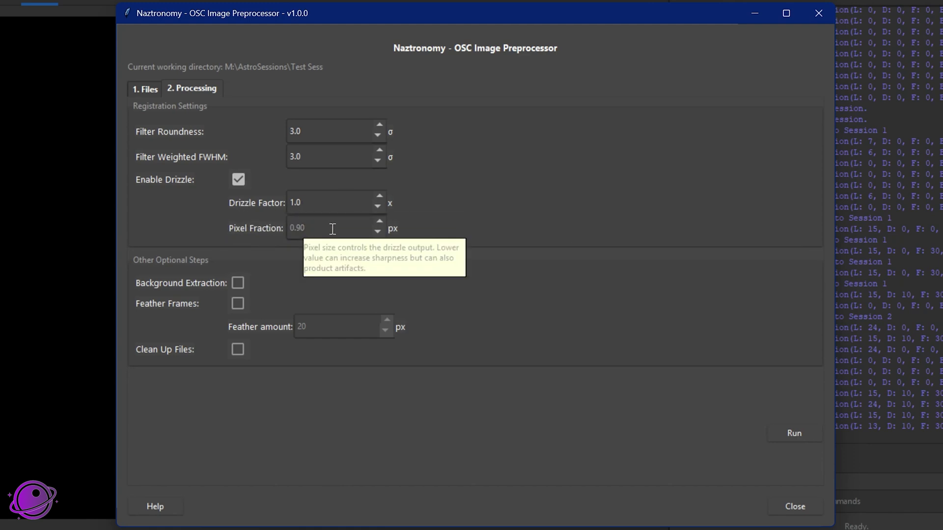
{"action": "type", "text": "1"}
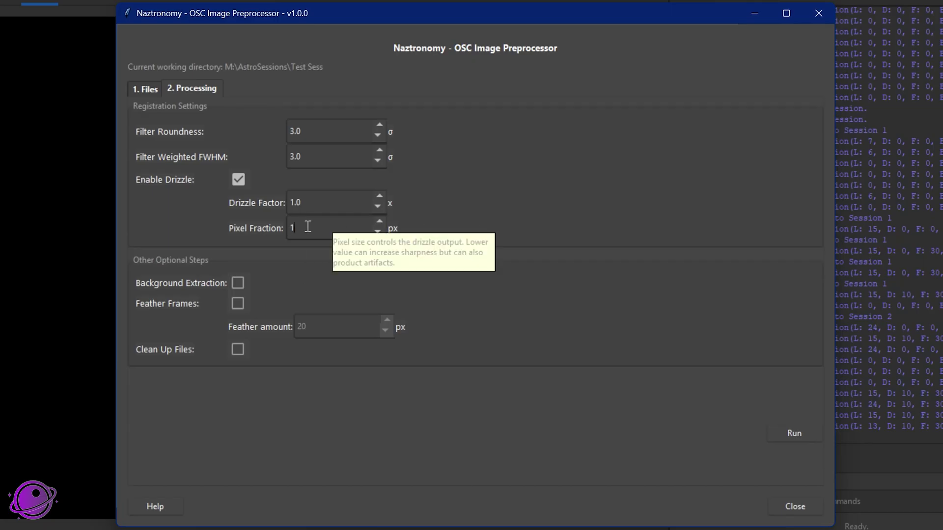
{"action": "type", "text": ".00"}
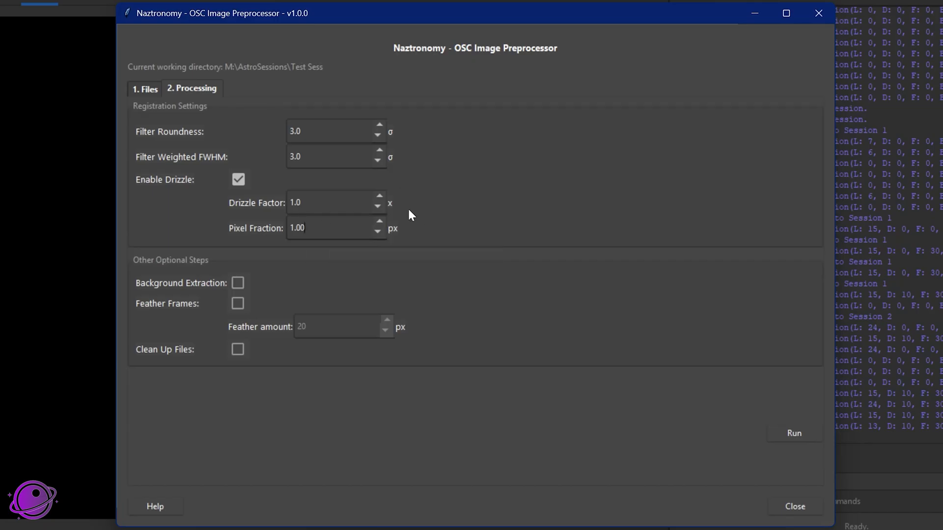
{"action": "left_click", "coordinate": [358, 207]}
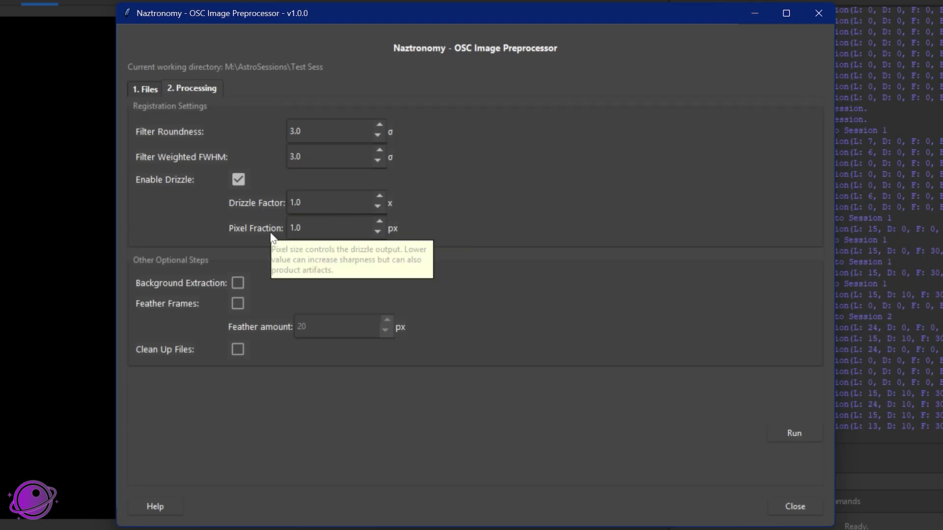
{"action": "mouse_move", "coordinate": [331, 215]}
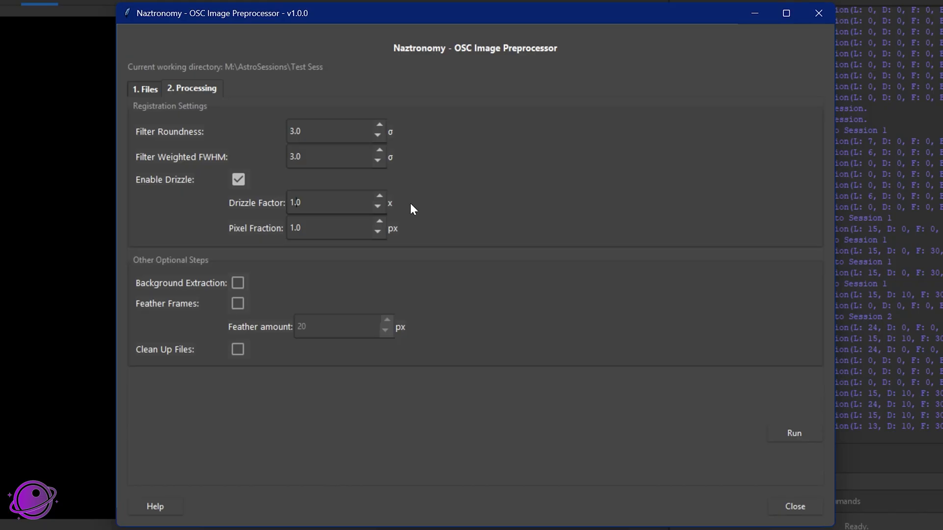
{"action": "mouse_move", "coordinate": [275, 223]}
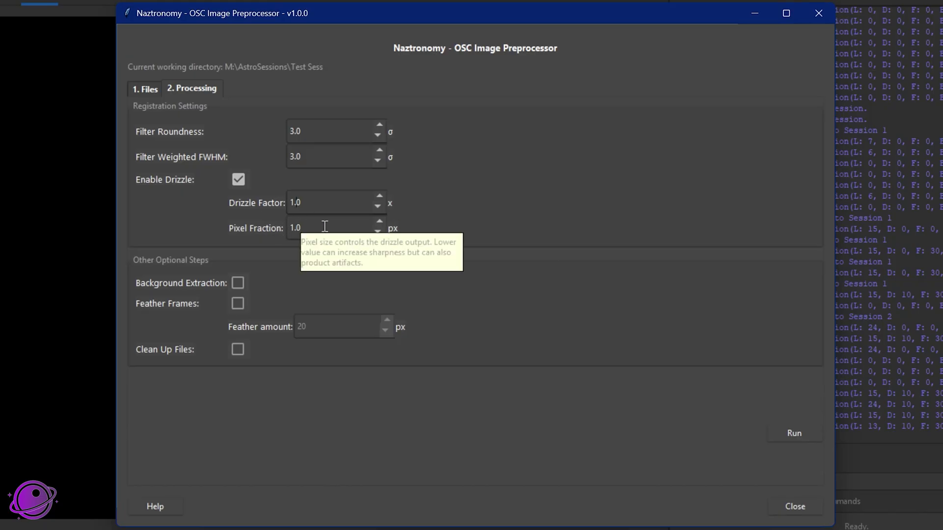
{"action": "left_click", "coordinate": [381, 231]}
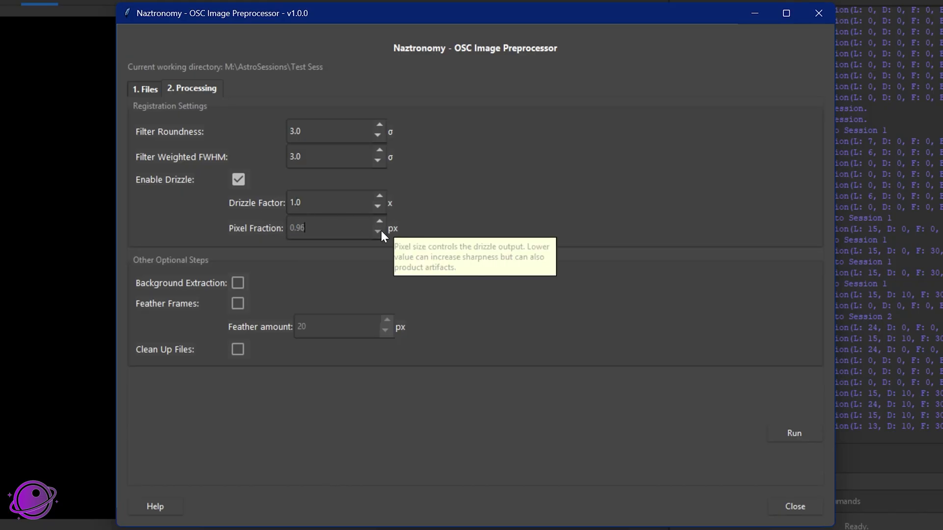
{"action": "left_click", "coordinate": [380, 231]}
{"action": "left_click", "coordinate": [380, 231]}
{"action": "left_click", "coordinate": [380, 231]}
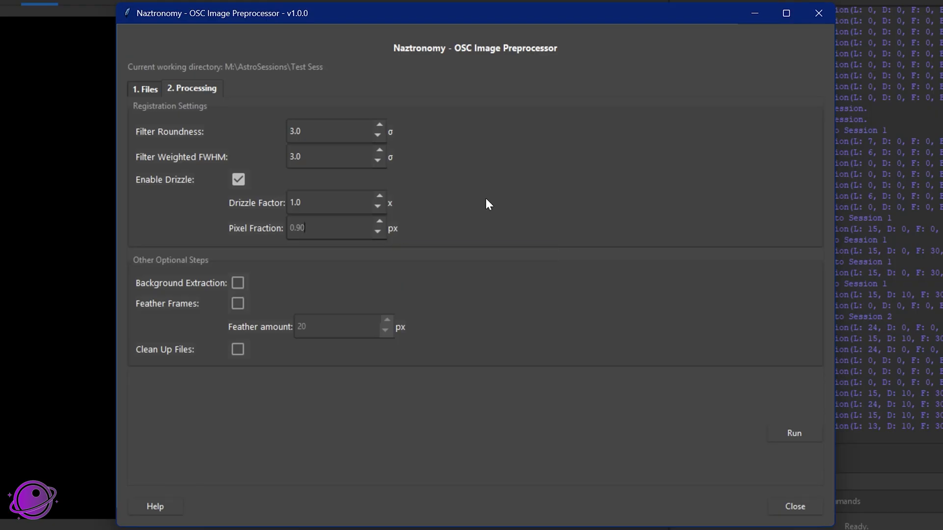
Step: Turn on Background Extraction and Feather Frames with a 50 px feather amount, leaving Clean Up Files off
{"action": "mouse_move", "coordinate": [361, 203]}
{"action": "left_click", "coordinate": [237, 285]}
{"action": "left_click", "coordinate": [237, 304]}
{"action": "left_click", "coordinate": [240, 304]}
{"action": "left_click", "coordinate": [239, 305]}
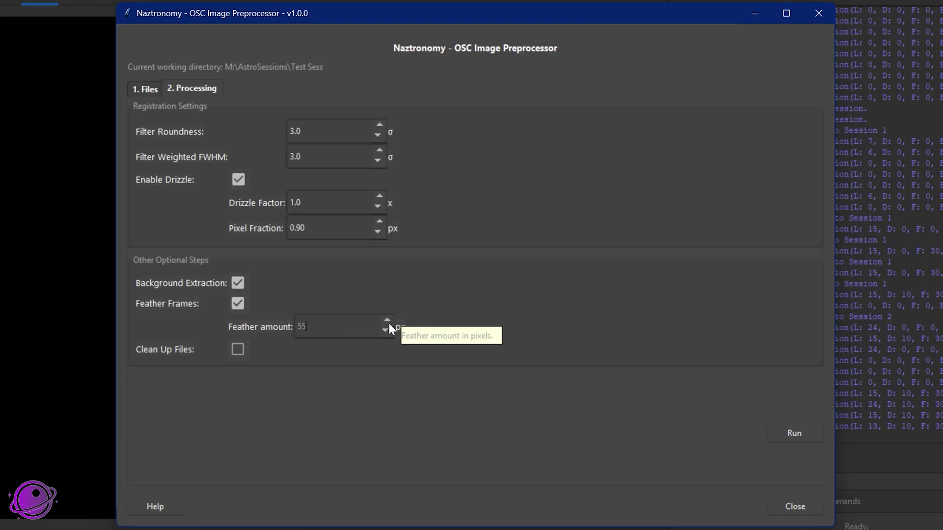
{"action": "left_click", "coordinate": [385, 329]}
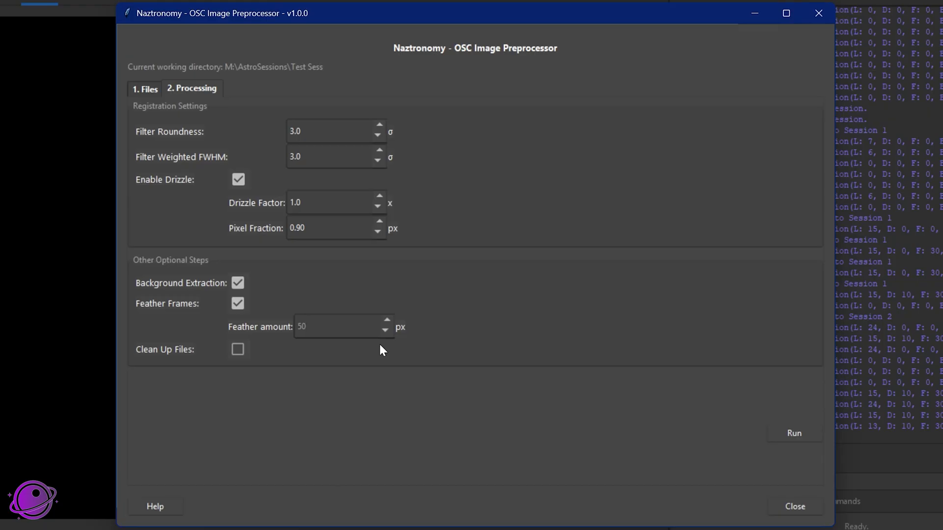
{"action": "mouse_move", "coordinate": [245, 354]}
{"action": "left_click", "coordinate": [146, 88]}
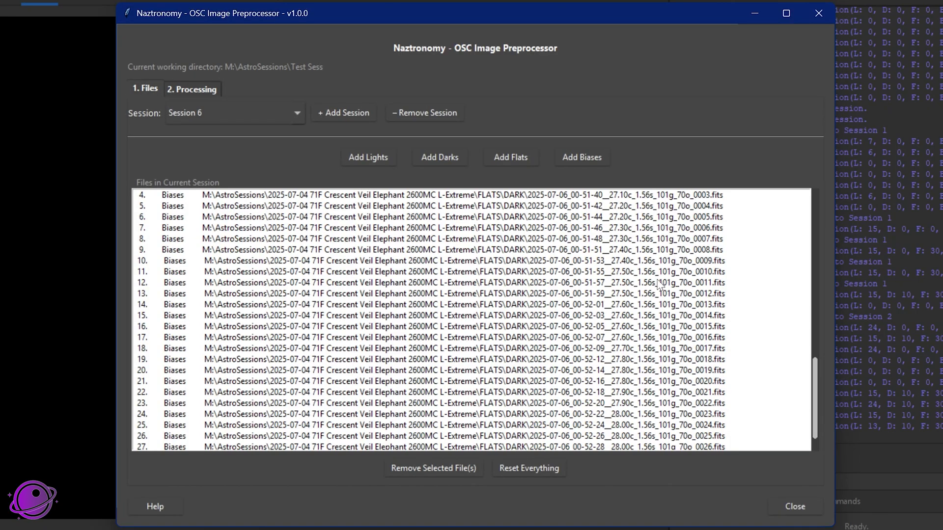
{"action": "left_click", "coordinate": [196, 89]}
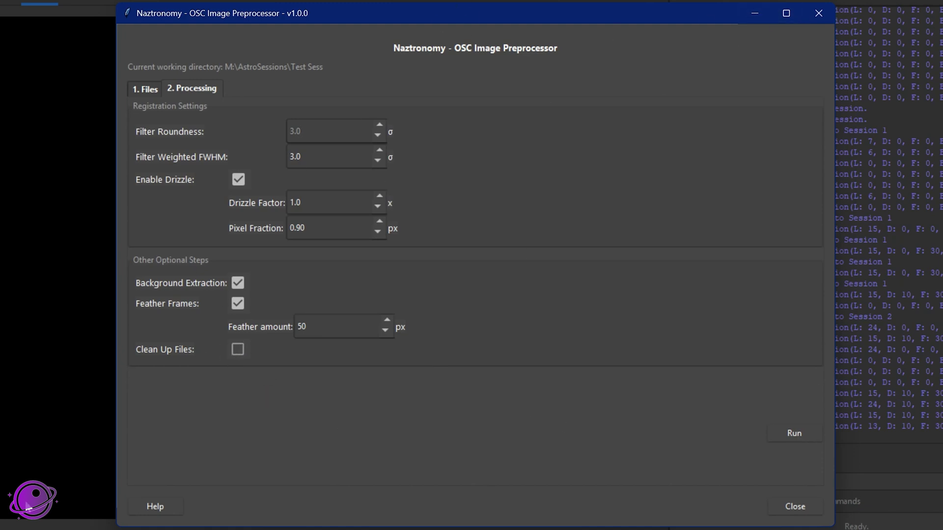
Step: View the script's help, then highlight the Discord and Patreon links in the console log
{"action": "left_click", "coordinate": [156, 507]}
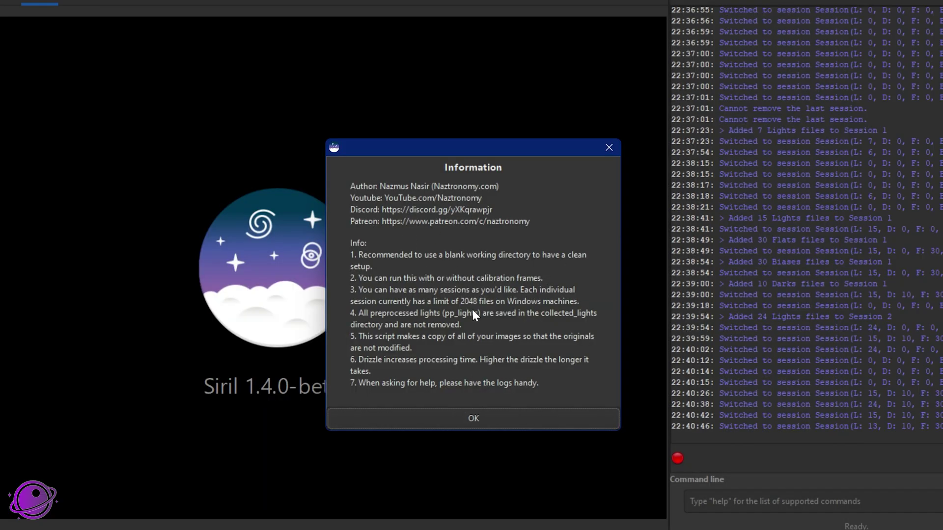
{"action": "left_click", "coordinate": [444, 423]}
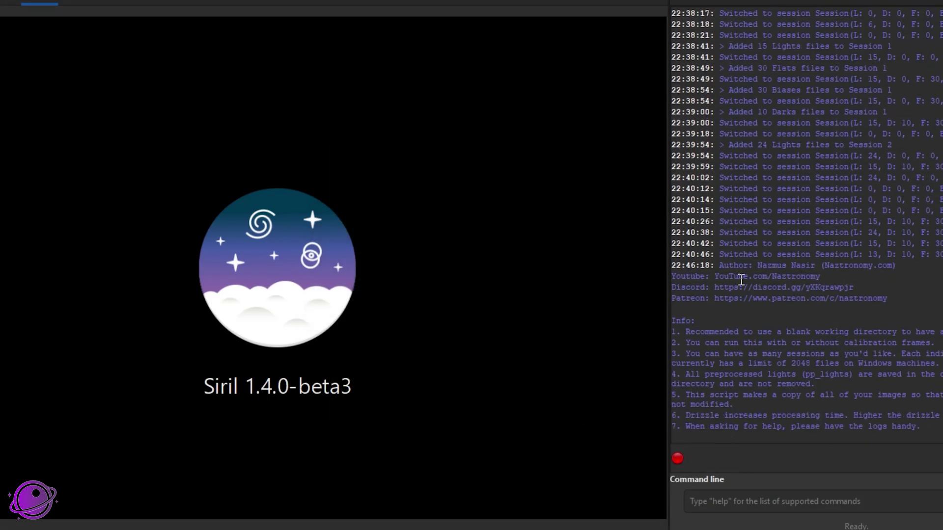
{"action": "left_click_drag", "start_coordinate": [850, 288], "coordinate": [744, 288]}
{"action": "left_click_drag", "start_coordinate": [889, 298], "coordinate": [715, 301]}
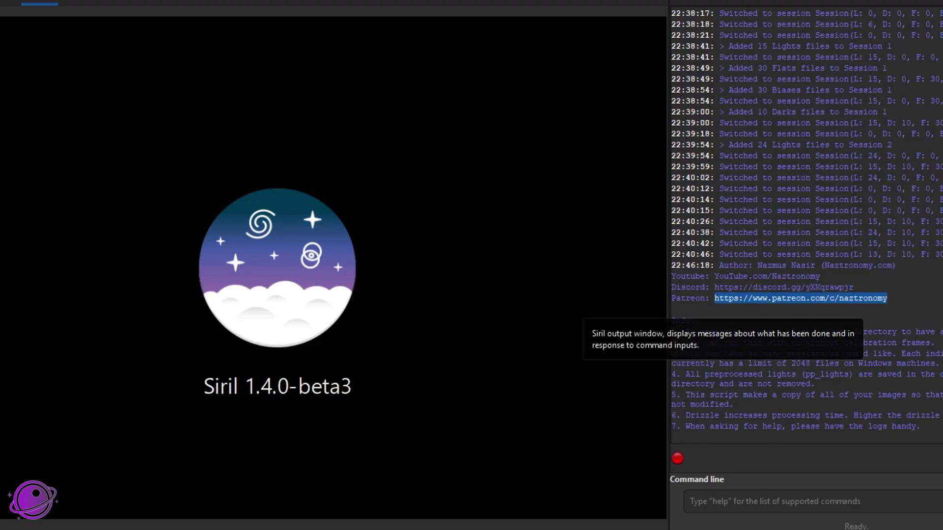
{"action": "left_click", "coordinate": [936, 299]}
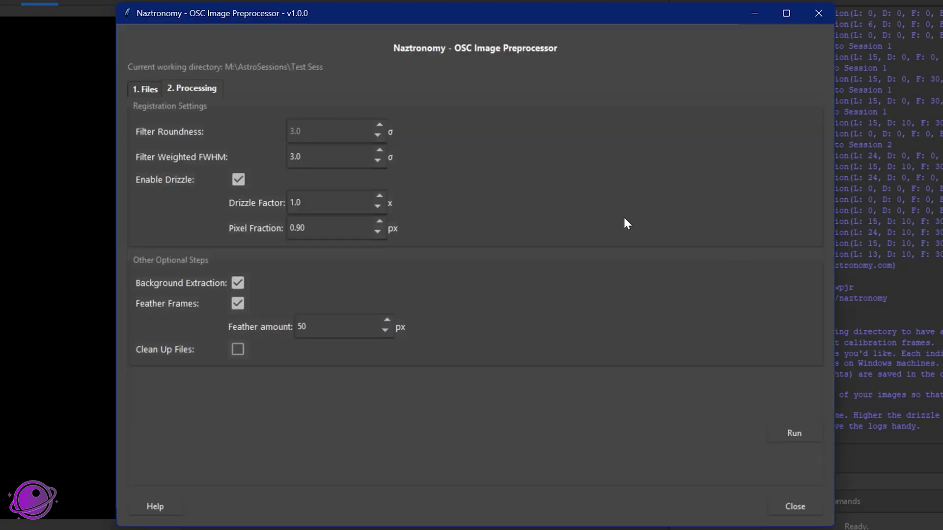
Step: Start the preprocessing run from the preprocessor's Processing settings
{"action": "left_click", "coordinate": [189, 89]}
{"action": "left_click", "coordinate": [151, 91]}
{"action": "left_click", "coordinate": [192, 87]}
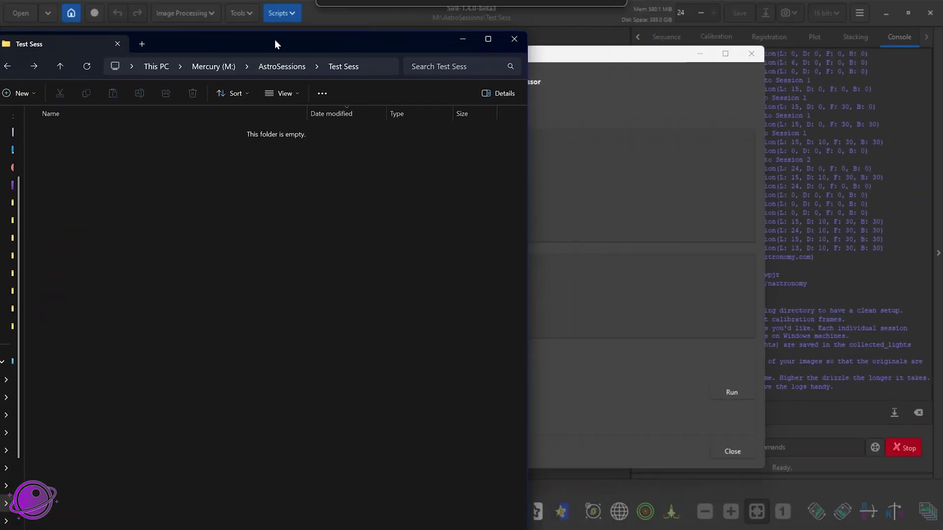
{"action": "left_click_drag", "start_coordinate": [275, 39], "coordinate": [286, 30]}
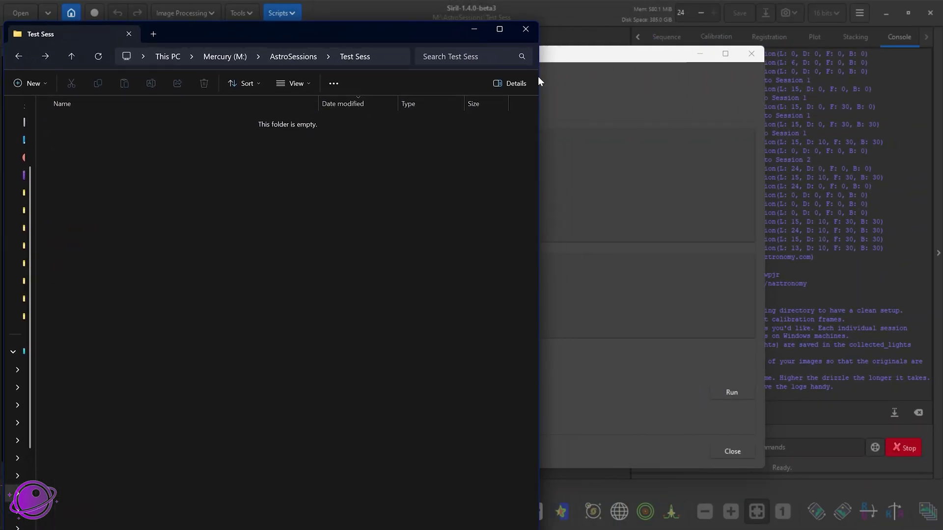
{"action": "left_click", "coordinate": [574, 60]}
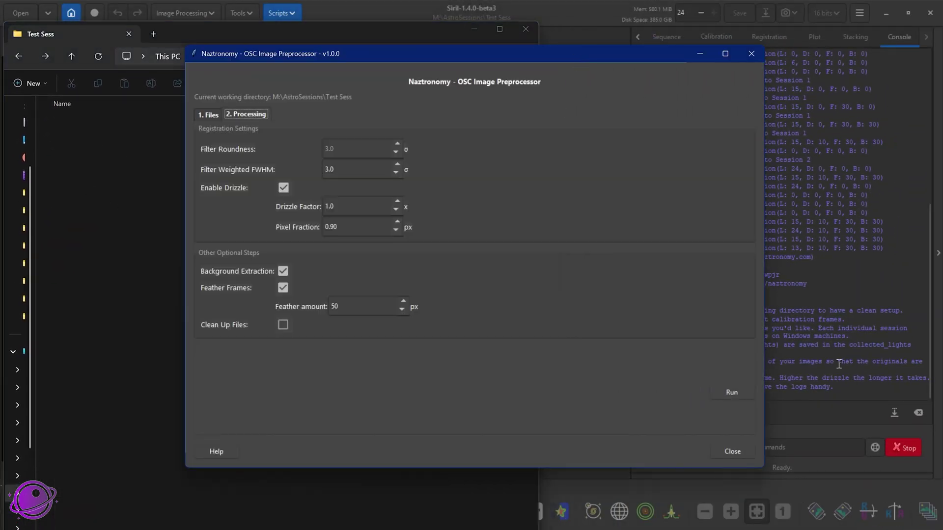
{"action": "left_click", "coordinate": [732, 392]}
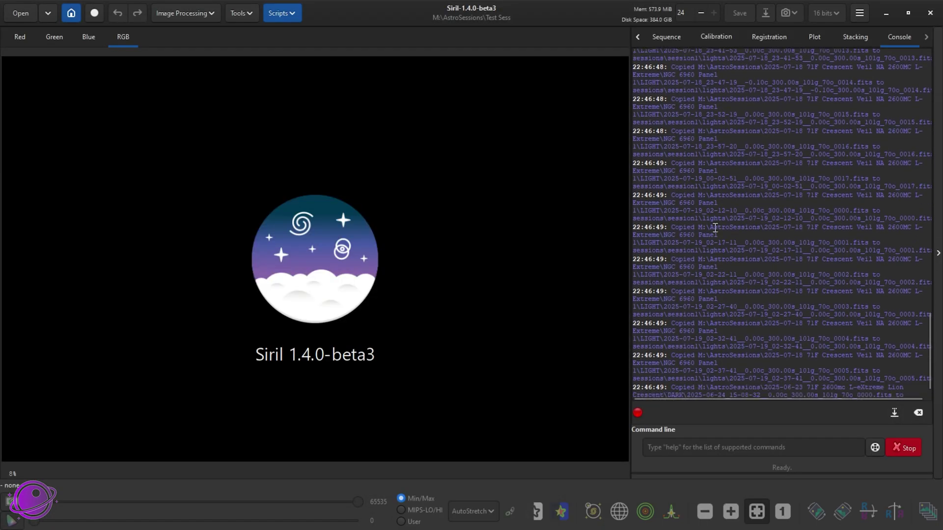
Step: In File Explorer, browse sessions > session1 > lights, then open session1's process folder
{"action": "key", "text": "alt+Tab"}
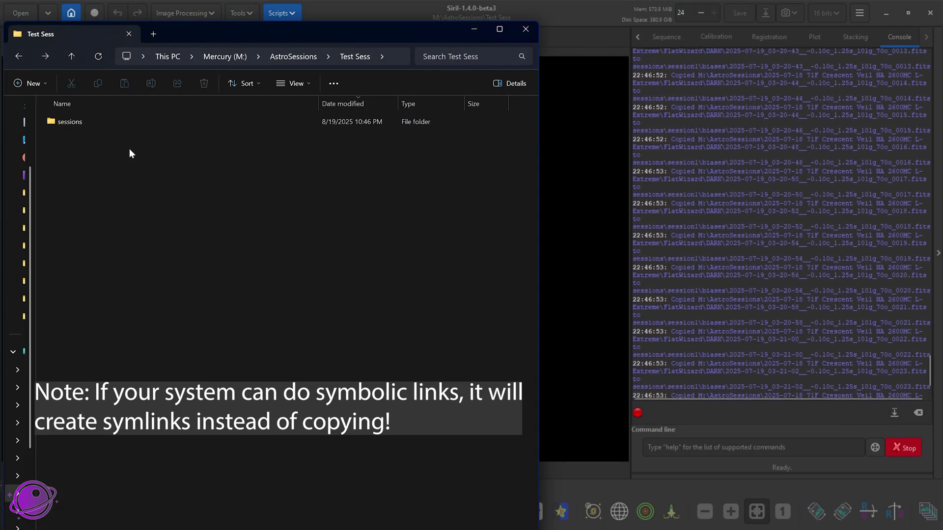
{"action": "double_click", "coordinate": [69, 122]}
{"action": "left_click_drag", "start_coordinate": [76, 233], "coordinate": [77, 119]}
{"action": "left_click", "coordinate": [79, 154]}
{"action": "double_click", "coordinate": [88, 123]}
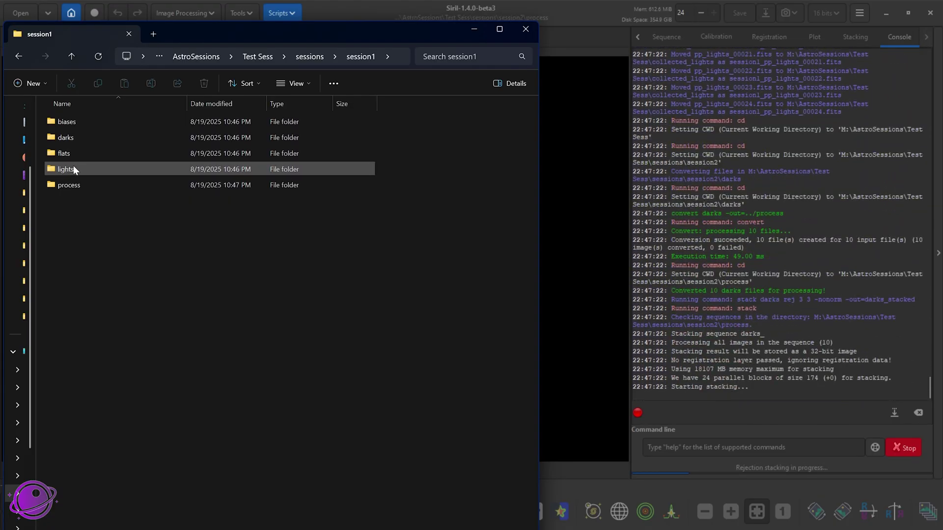
{"action": "double_click", "coordinate": [74, 169]}
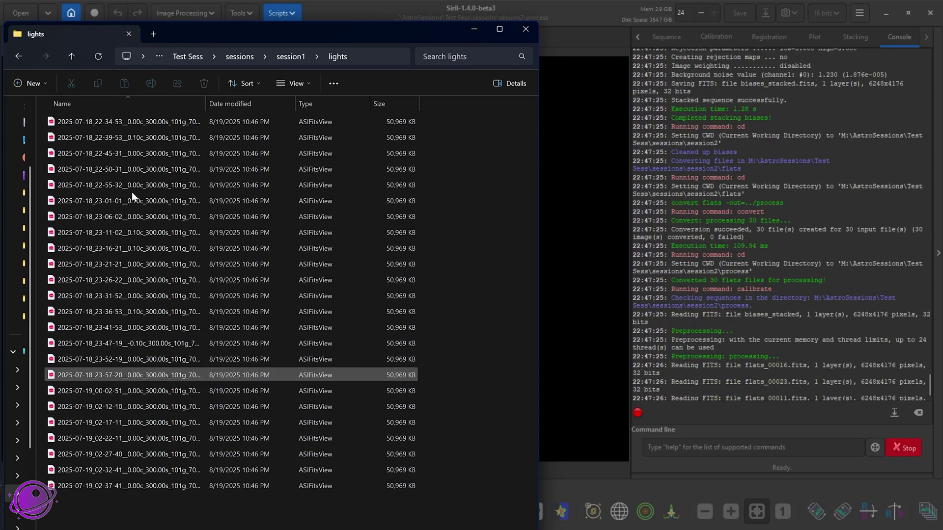
{"action": "key", "text": "alt+Left"}
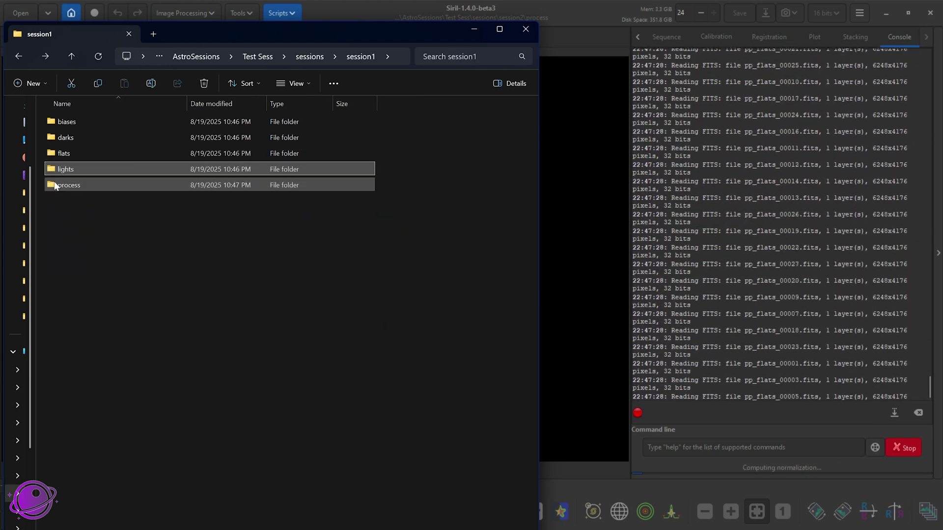
{"action": "double_click", "coordinate": [69, 186]}
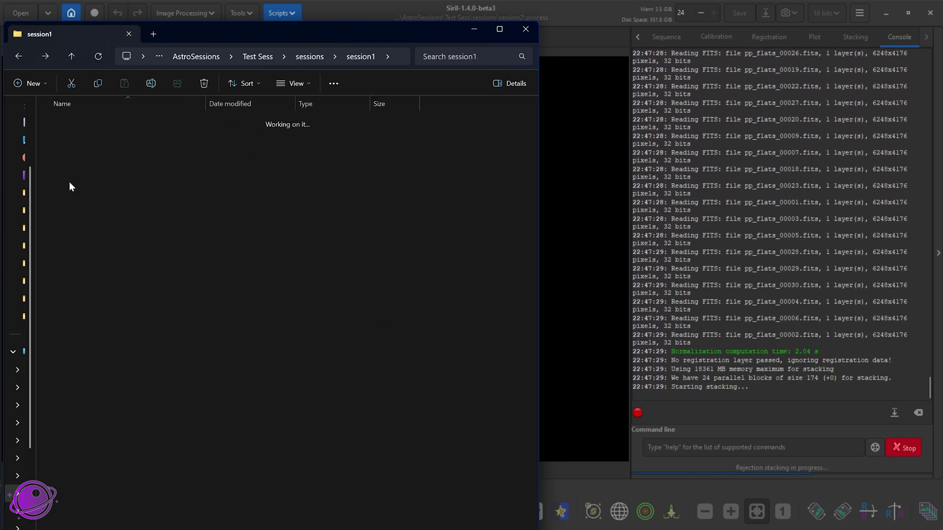
Step: Inspect the lights, stacked calibration files and pp_lights files in session1's process folder
{"action": "left_click", "coordinate": [367, 199]}
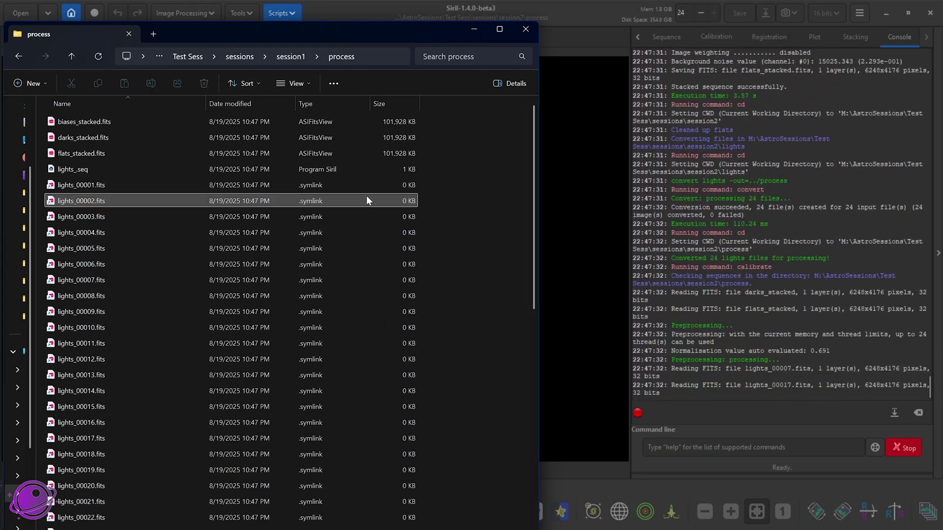
{"action": "left_click_drag", "start_coordinate": [367, 199], "coordinate": [385, 416]}
{"action": "left_click", "coordinate": [353, 187]}
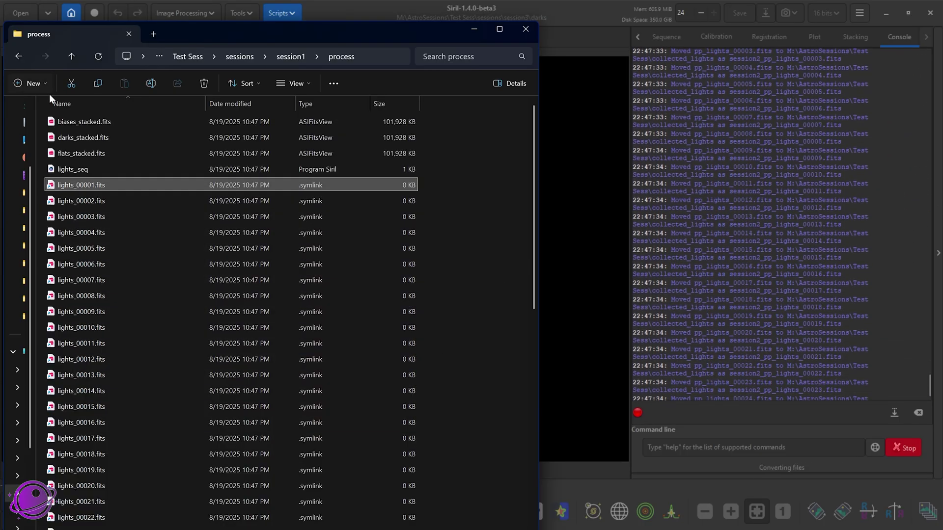
{"action": "left_click", "coordinate": [72, 117]}
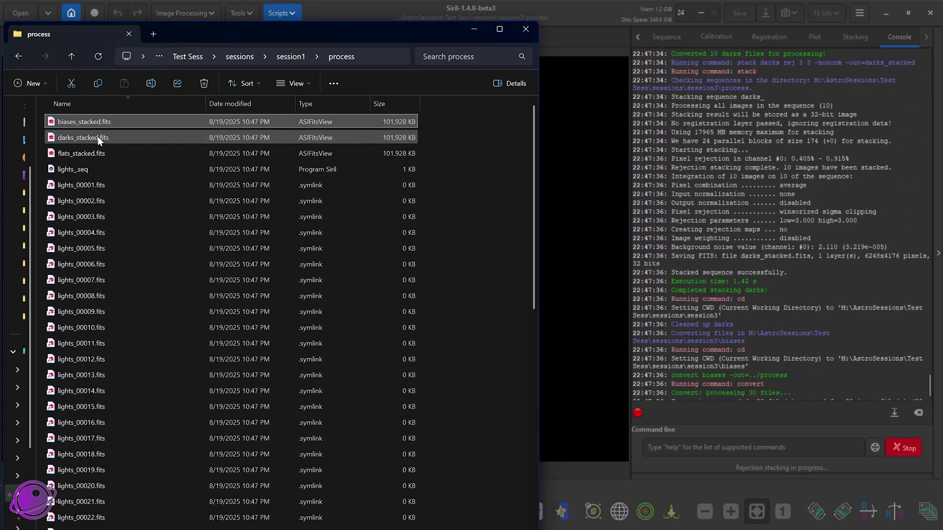
{"action": "left_click", "coordinate": [93, 152], "text": "shift"}
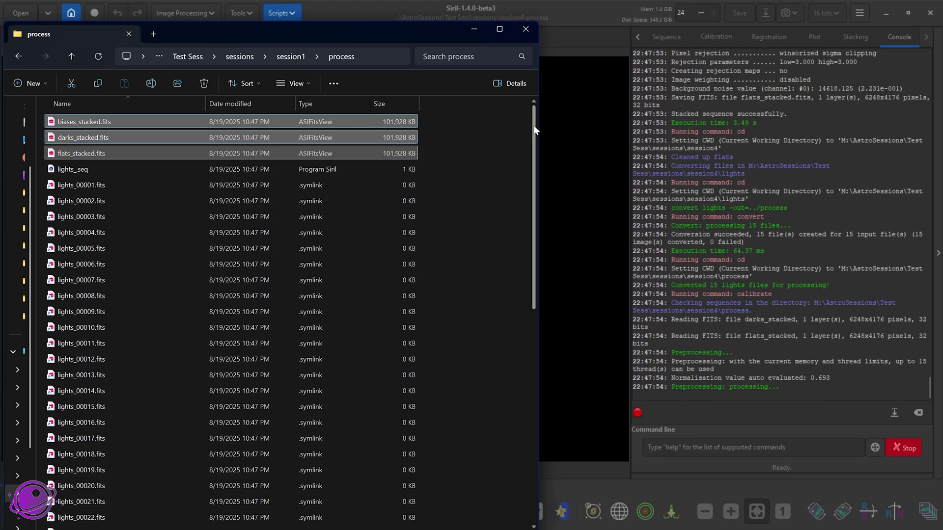
{"action": "left_click_drag", "start_coordinate": [534, 125], "coordinate": [535, 365]}
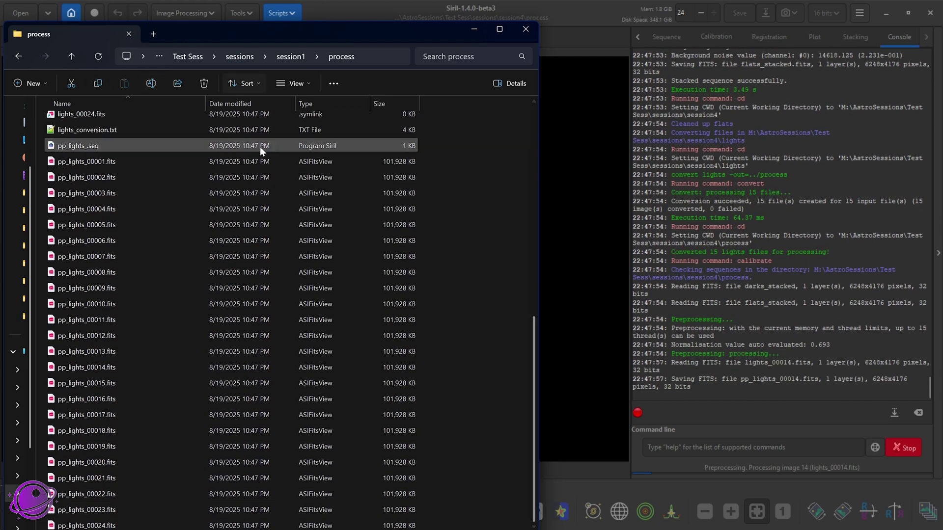
{"action": "left_click", "coordinate": [101, 165]}
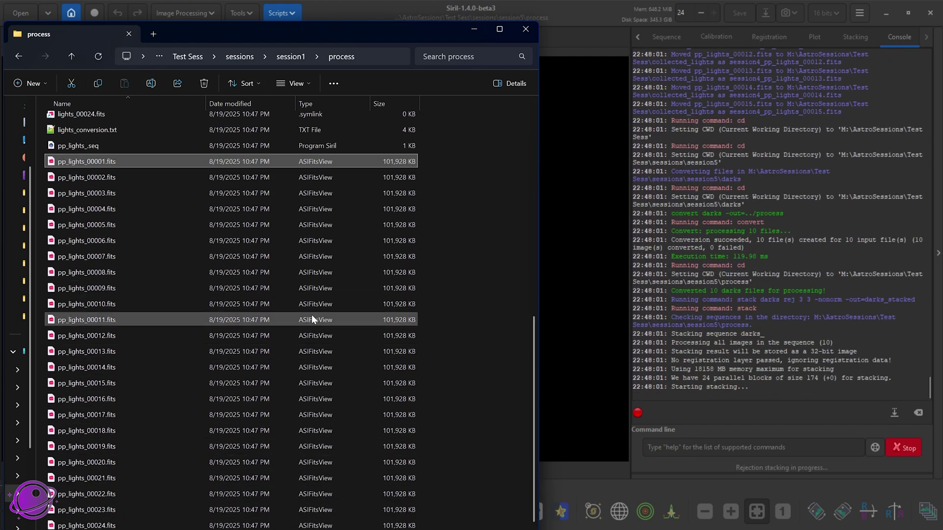
Step: Go up to Test Sess, delete the stray AstroSessions shortcut, and open collected_lights
{"action": "left_click", "coordinate": [291, 57]}
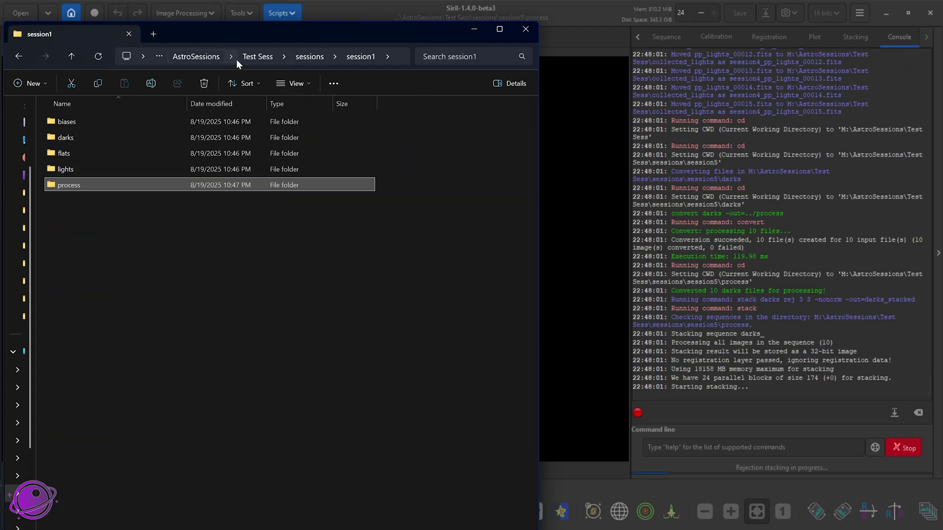
{"action": "left_click", "coordinate": [258, 57]}
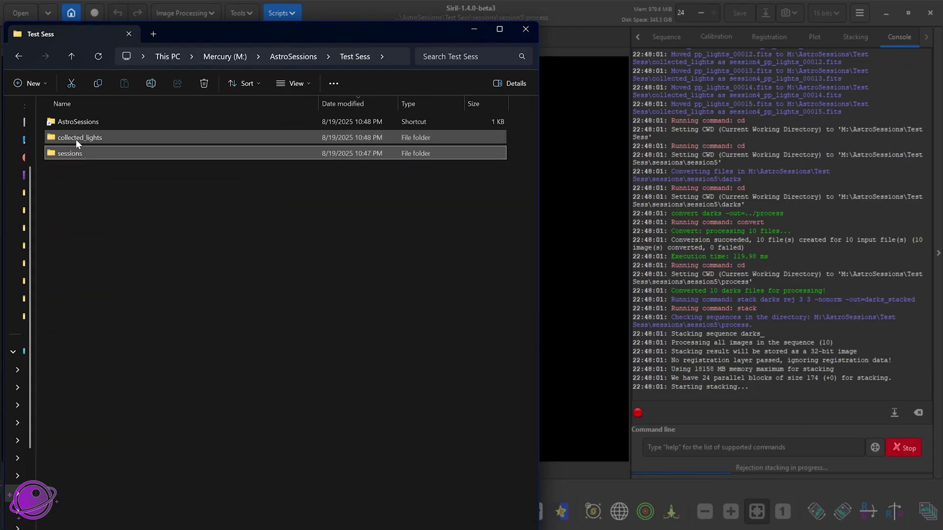
{"action": "left_click", "coordinate": [85, 122]}
{"action": "key", "text": "Delete"}
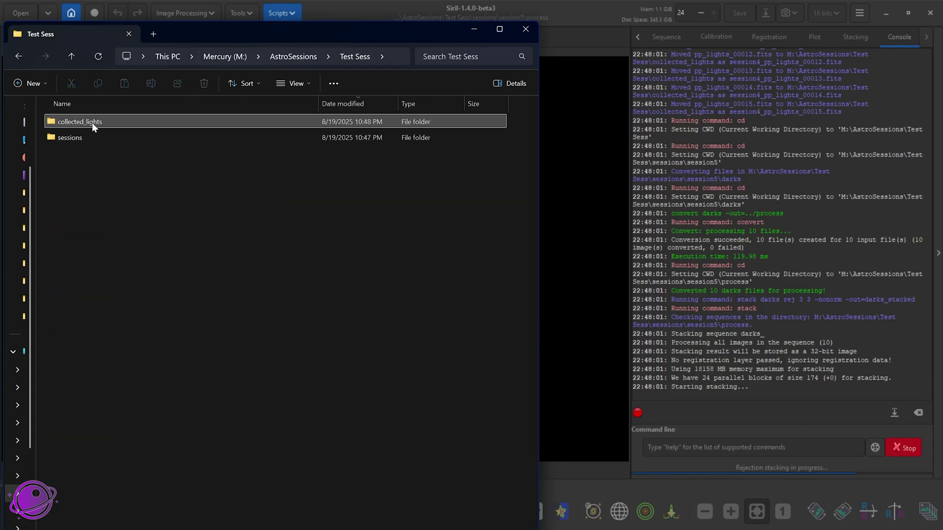
{"action": "mouse_move", "coordinate": [84, 123]}
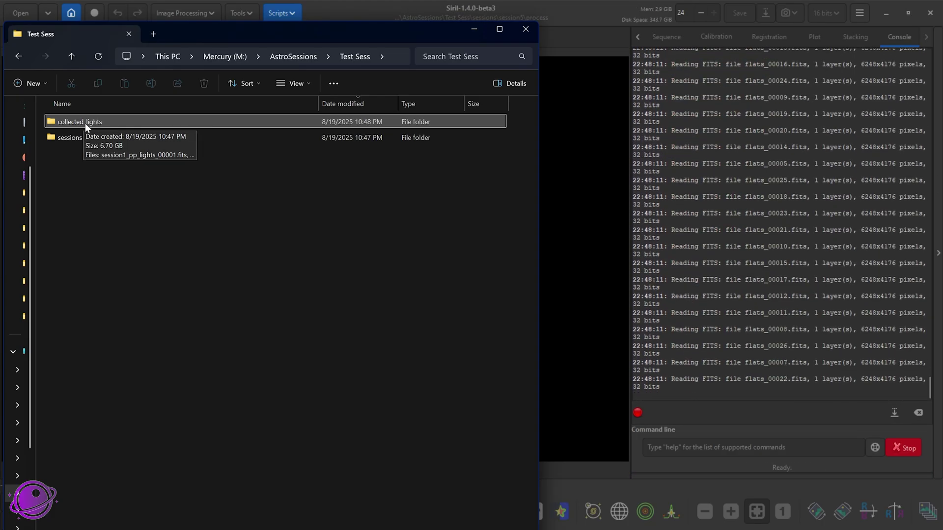
{"action": "double_click", "coordinate": [85, 123]}
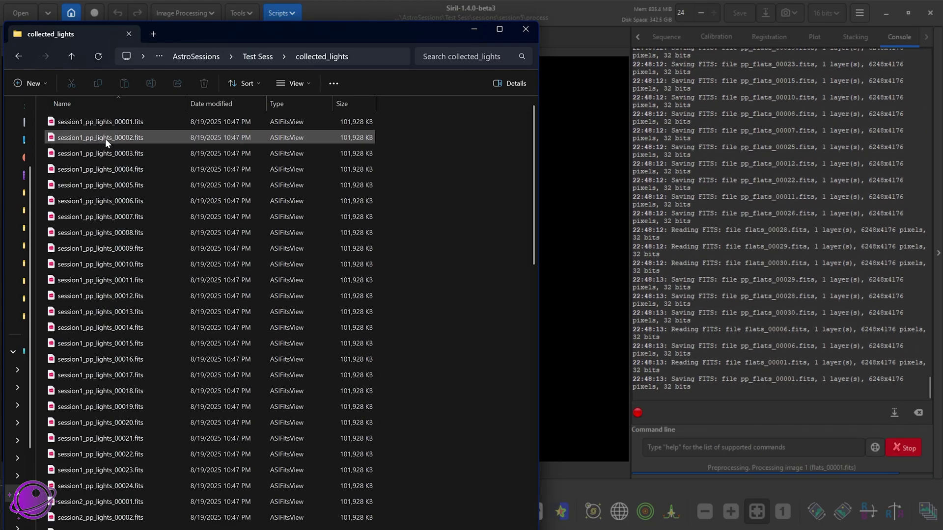
Step: Scroll through the session*_pp_lights .fits files accumulating in collected_lights
{"action": "left_click", "coordinate": [79, 123]}
{"action": "scroll", "coordinate": [89, 382], "scroll_direction": "down", "scroll_amount": 3}
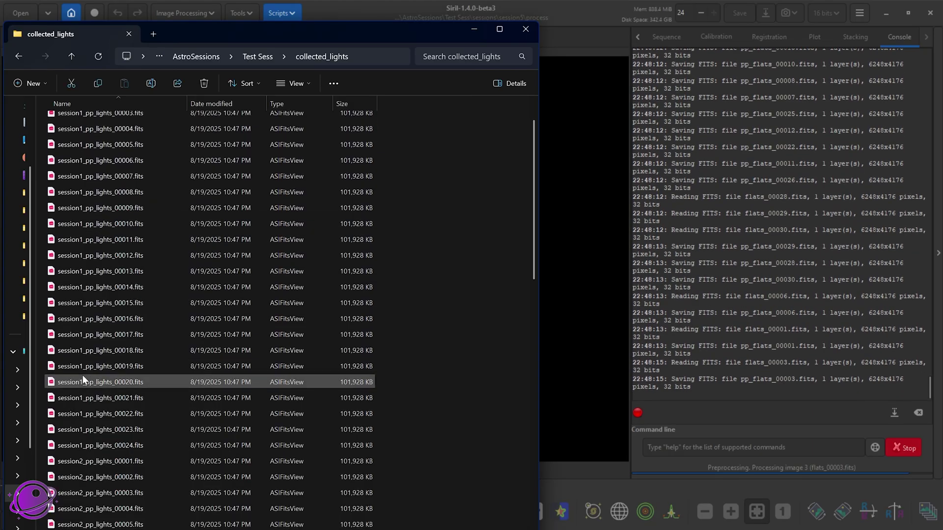
{"action": "scroll", "coordinate": [96, 388], "scroll_direction": "down", "scroll_amount": 11}
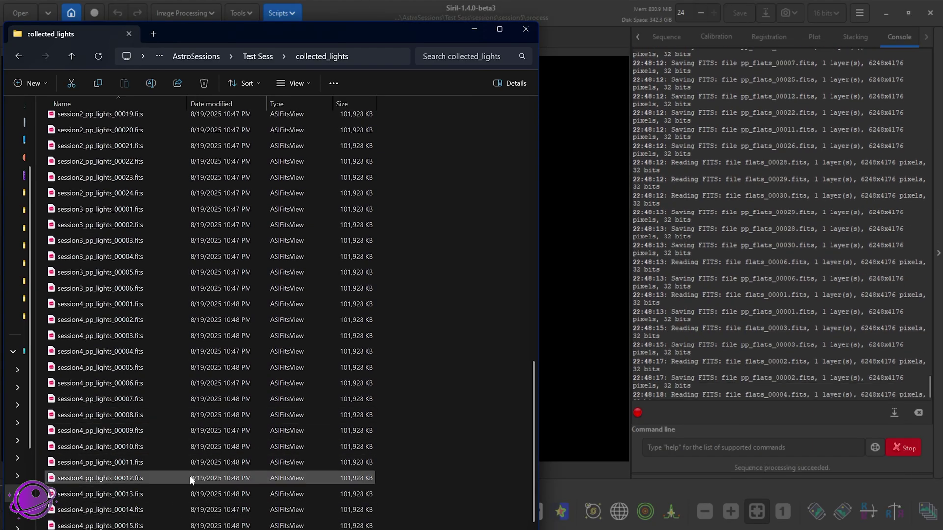
{"action": "scroll", "coordinate": [295, 323], "scroll_direction": "up", "scroll_amount": 5}
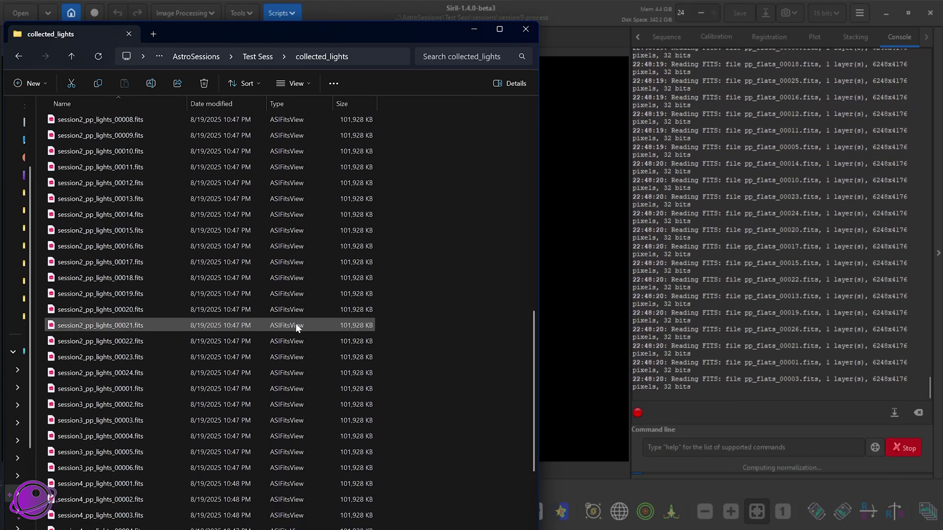
{"action": "scroll", "coordinate": [247, 325], "scroll_direction": "up", "scroll_amount": 10}
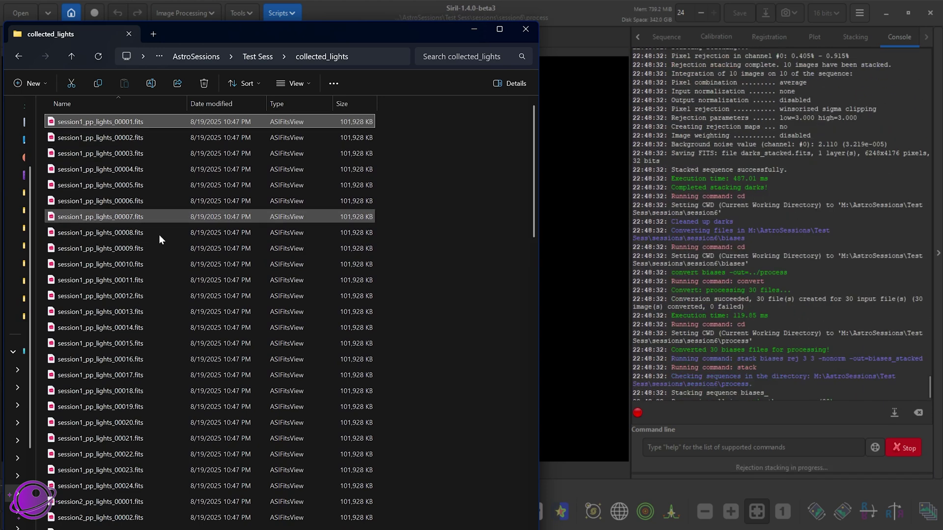
{"action": "scroll", "coordinate": [116, 290], "scroll_direction": "down", "scroll_amount": 2}
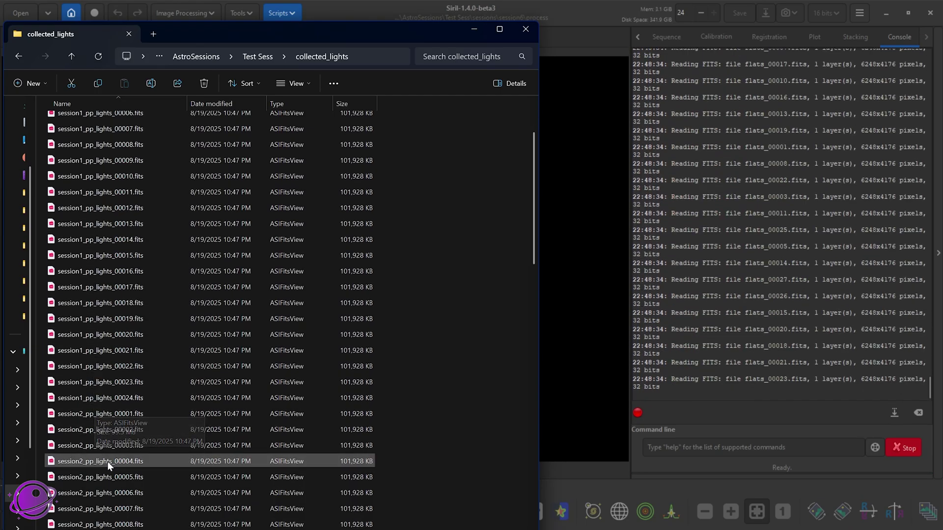
{"action": "left_click", "coordinate": [111, 396], "text": "shift"}
{"action": "scroll", "coordinate": [184, 412], "scroll_direction": "down", "scroll_amount": 2}
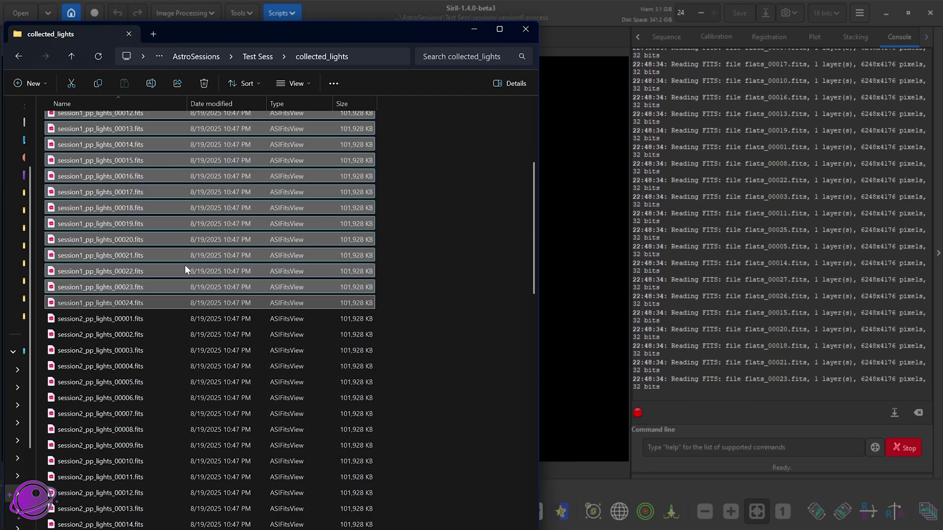
{"action": "scroll", "coordinate": [250, 321], "scroll_direction": "down", "scroll_amount": 15}
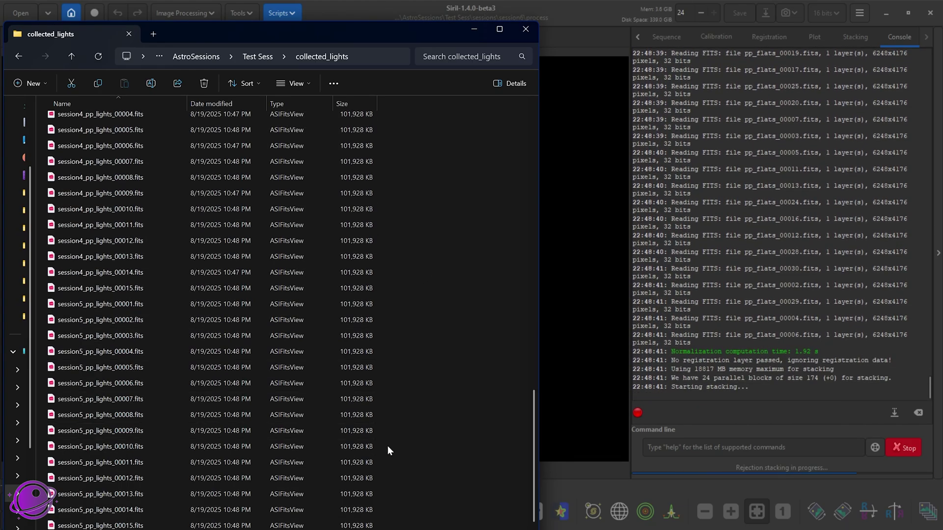
Step: Move the Explorer window aside and pan the finished og.fits Veil mosaic in Siril
{"action": "left_click_drag", "start_coordinate": [364, 37], "coordinate": [366, 11]}
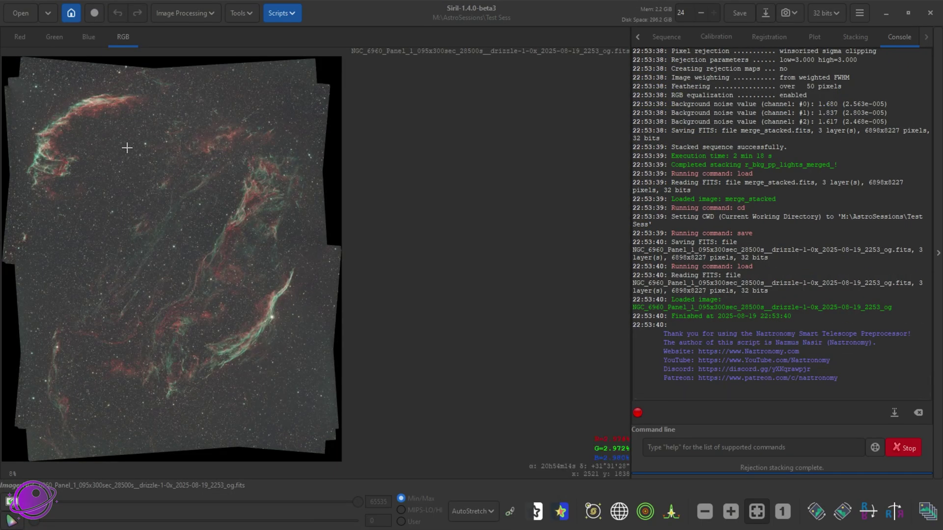
{"action": "left_click_drag", "start_coordinate": [164, 156], "coordinate": [320, 161]}
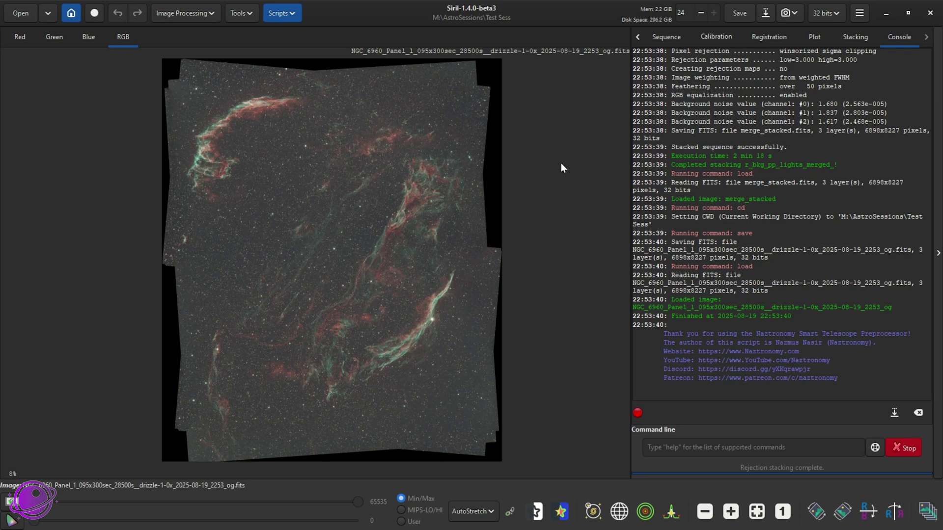
Step: Zoom into the stacked mosaic and centre the Veil filaments in the view
{"action": "scroll", "coordinate": [385, 290], "scroll_direction": "up", "scroll_amount": 3}
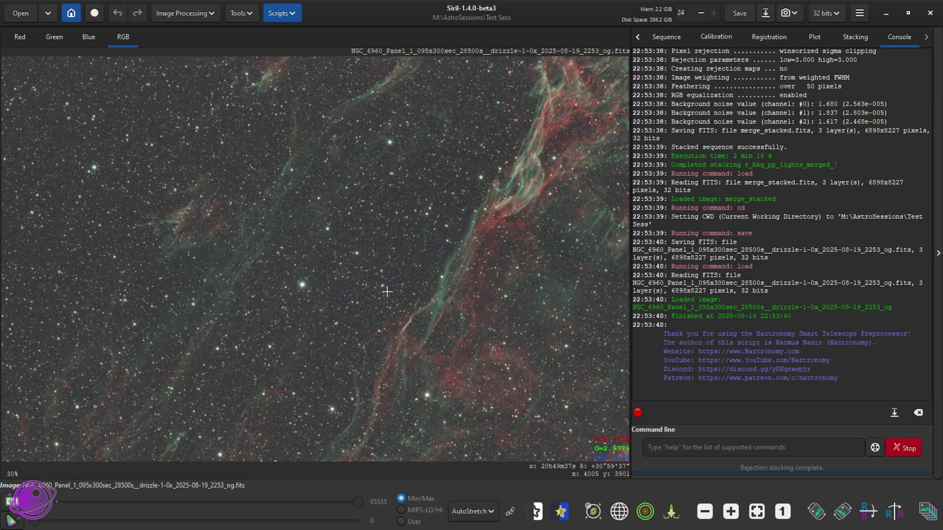
{"action": "left_click_drag", "start_coordinate": [220, 285], "coordinate": [387, 245]}
{"action": "scroll", "coordinate": [284, 292], "scroll_direction": "up", "scroll_amount": 2}
{"action": "scroll", "coordinate": [459, 256], "scroll_direction": "up", "scroll_amount": 1}
{"action": "left_click_drag", "start_coordinate": [385, 294], "coordinate": [275, 299]}
{"action": "left_click_drag", "start_coordinate": [442, 275], "coordinate": [221, 285]}
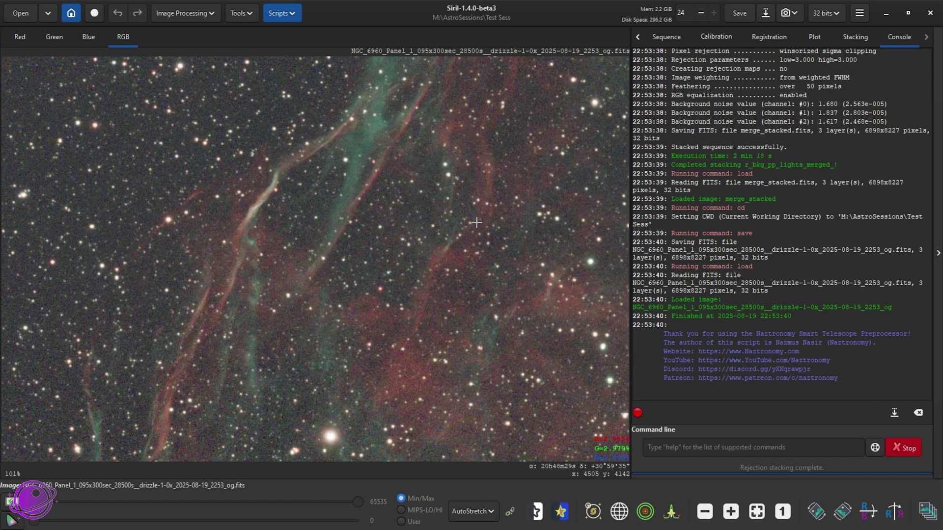
{"action": "left_click_drag", "start_coordinate": [467, 255], "coordinate": [275, 260]}
{"action": "left_click_drag", "start_coordinate": [468, 239], "coordinate": [436, 245]}
{"action": "scroll", "coordinate": [437, 245], "scroll_direction": "down", "scroll_amount": 4}
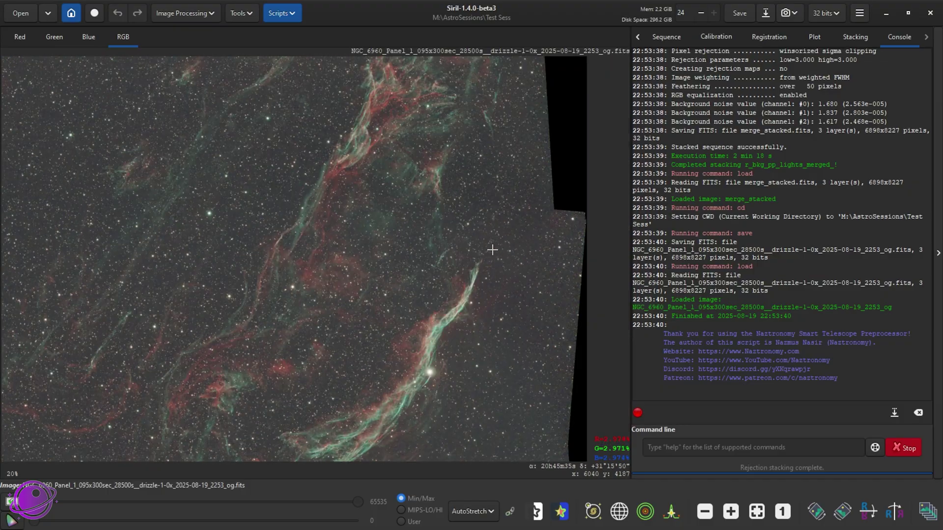
Step: Pan to the mosaic's upper nebula arc, then recentre the whole mosaic
{"action": "left_click_drag", "start_coordinate": [439, 202], "coordinate": [493, 310]}
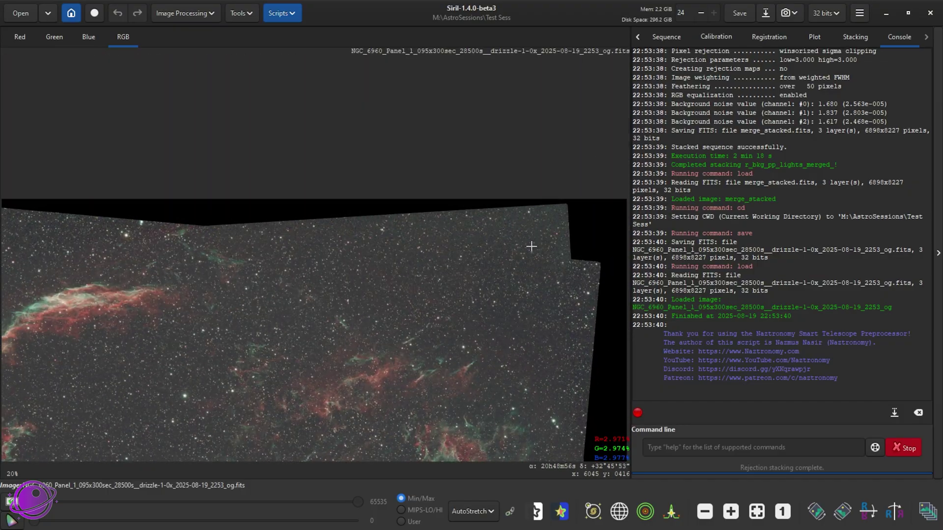
{"action": "scroll", "coordinate": [530, 247], "scroll_direction": "up", "scroll_amount": 3}
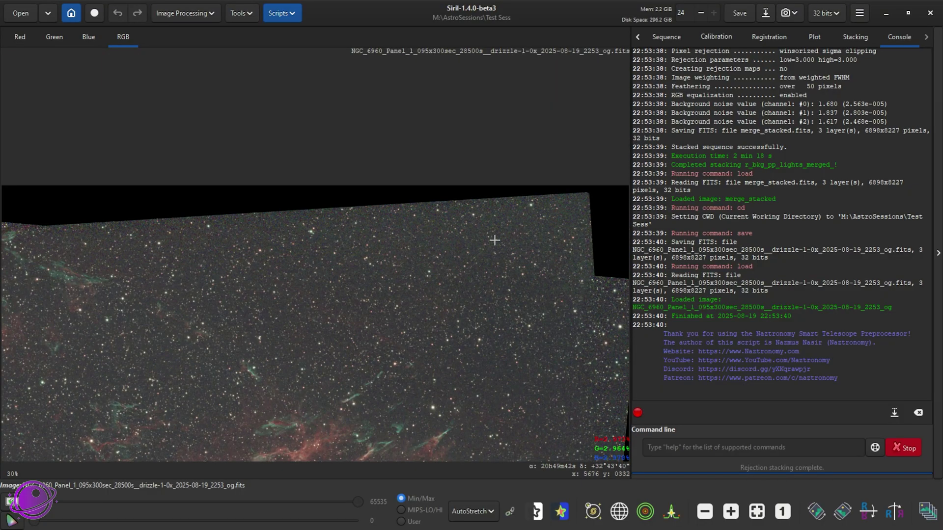
{"action": "scroll", "coordinate": [523, 233], "scroll_direction": "down", "scroll_amount": 2}
{"action": "left_click_drag", "start_coordinate": [494, 250], "coordinate": [646, 163]}
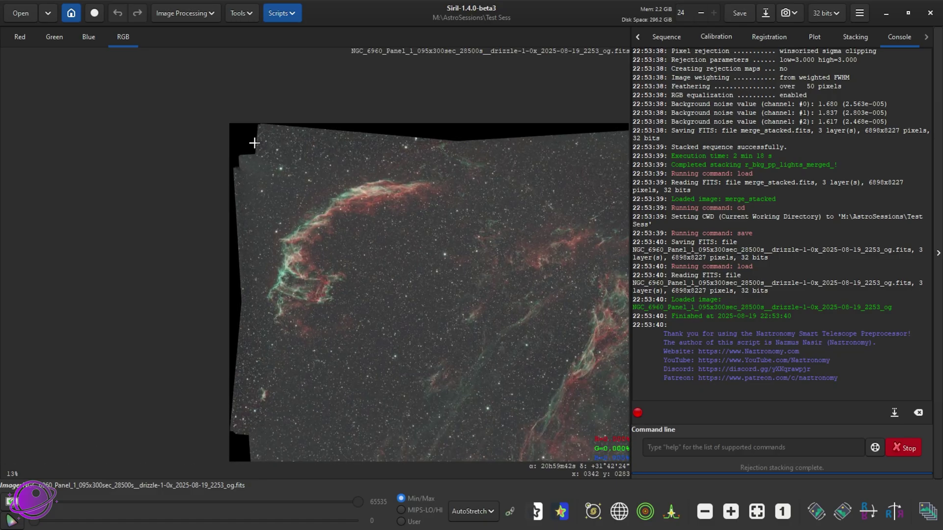
{"action": "left_click_drag", "start_coordinate": [456, 300], "coordinate": [409, 253]}
{"action": "scroll", "coordinate": [373, 243], "scroll_direction": "down", "scroll_amount": 2}
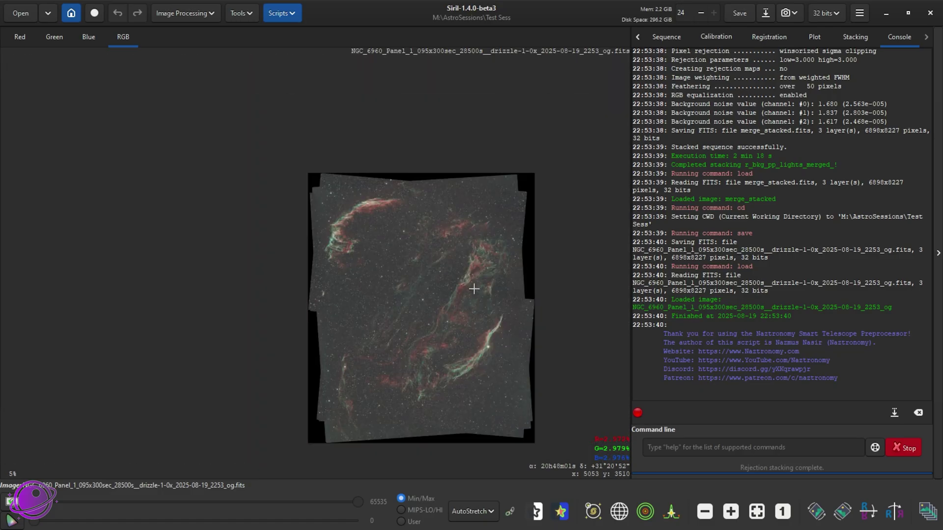
{"action": "scroll", "coordinate": [315, 211], "scroll_direction": "up", "scroll_amount": 2}
{"action": "scroll", "coordinate": [500, 329], "scroll_direction": "down", "scroll_amount": 1}
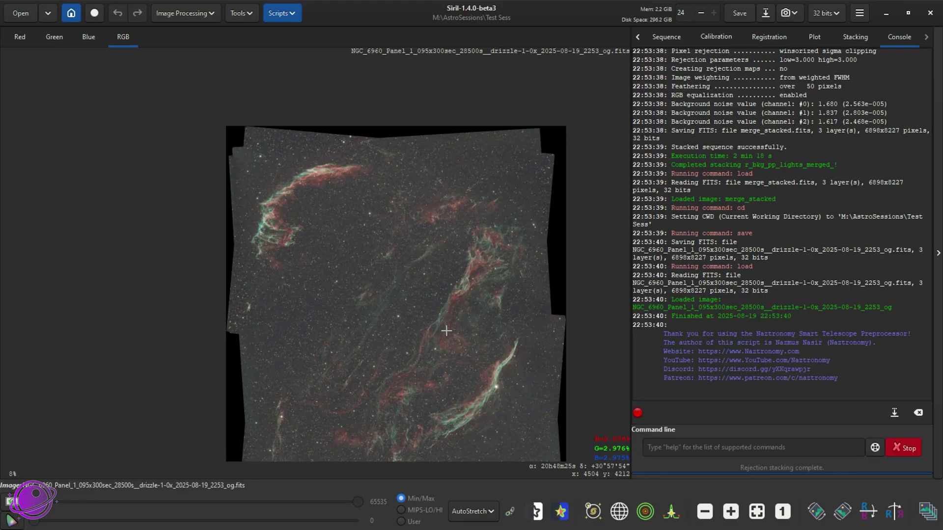
{"action": "left_click_drag", "start_coordinate": [440, 274], "coordinate": [412, 246]}
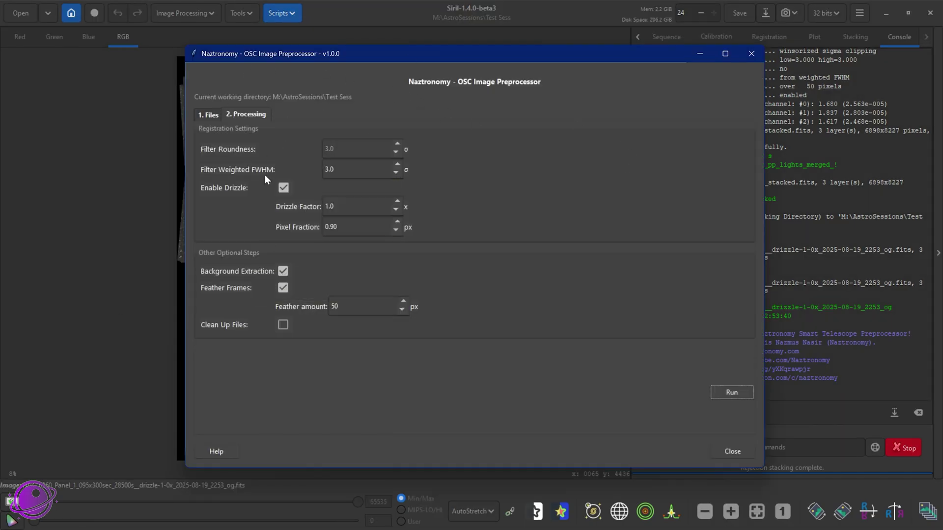
Step: On the Files page, confirm Session 6 is loaded with its 13 lights, 10 darks, 30 flats, 30 biases
{"action": "left_click", "coordinate": [211, 117]}
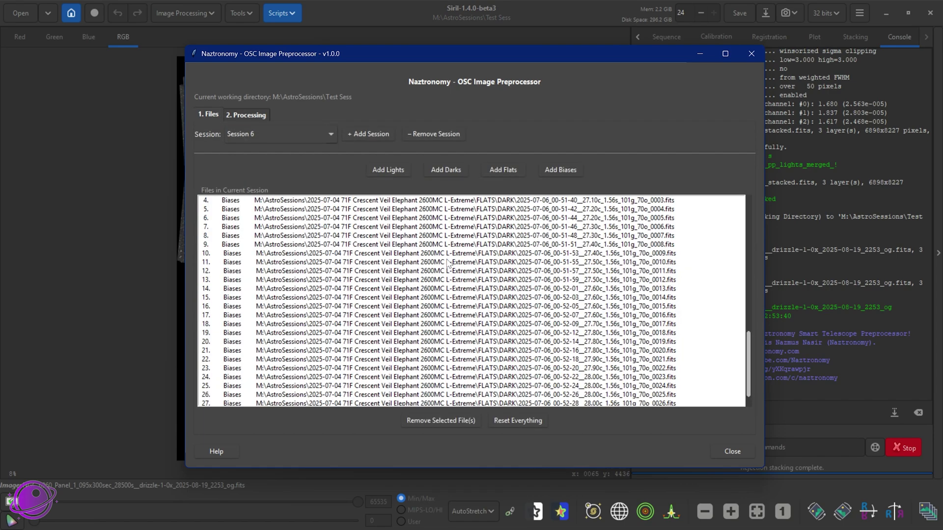
{"action": "left_click", "coordinate": [300, 138]}
{"action": "left_click", "coordinate": [573, 128]}
{"action": "left_click_drag", "start_coordinate": [326, 63], "coordinate": [309, 44]}
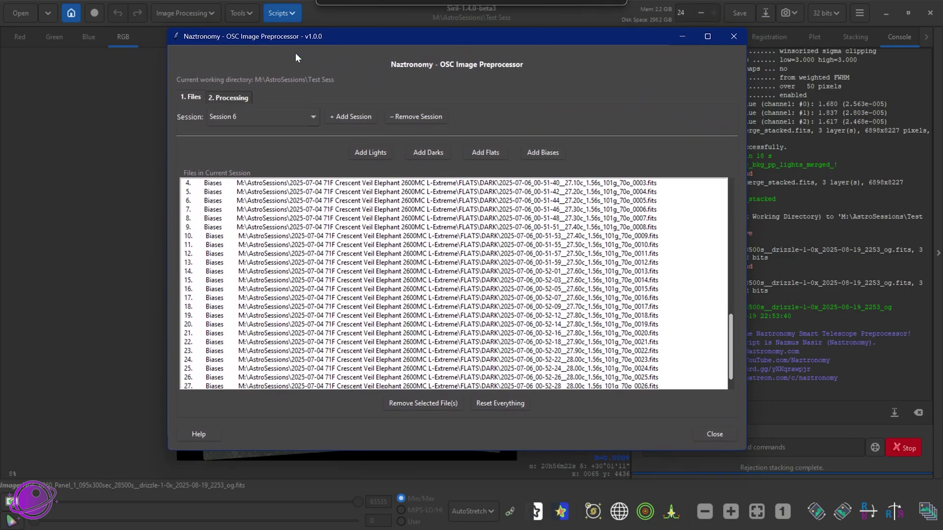
{"action": "left_click", "coordinate": [229, 98]}
{"action": "left_click", "coordinate": [199, 99]}
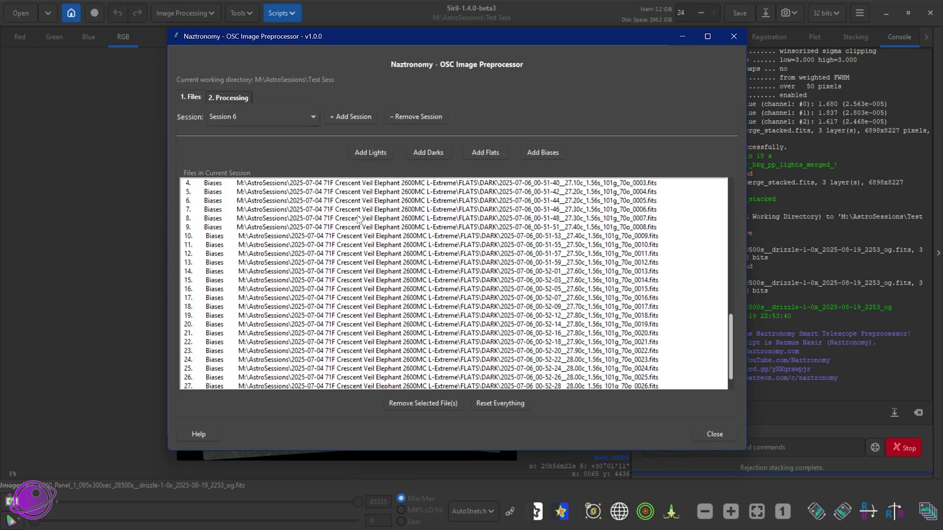
{"action": "scroll", "coordinate": [467, 271], "scroll_direction": "up", "scroll_amount": 15}
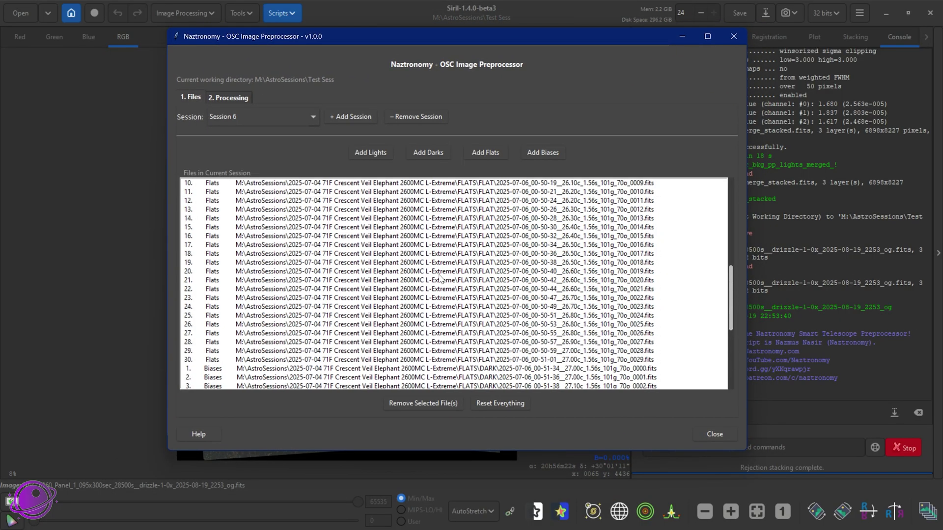
{"action": "left_click", "coordinate": [347, 200]}
{"action": "left_click", "coordinate": [284, 117]}
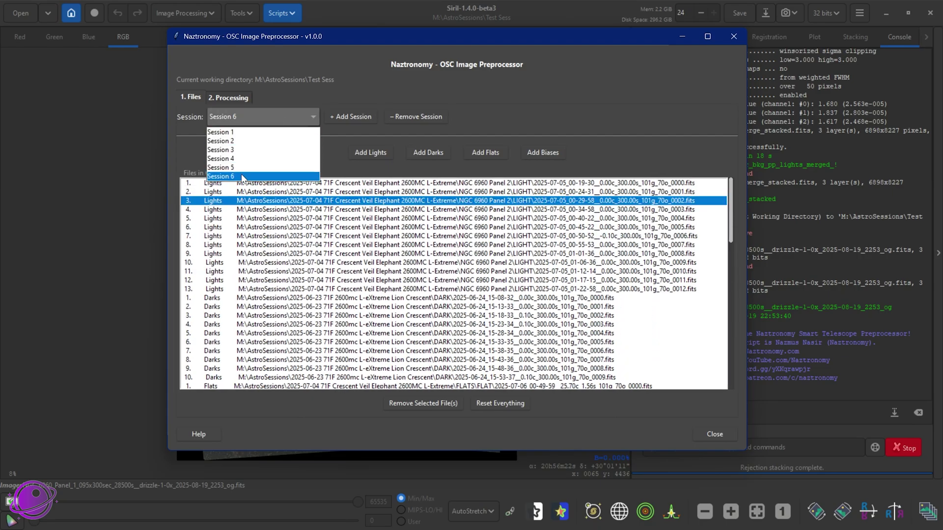
{"action": "left_click", "coordinate": [243, 177]}
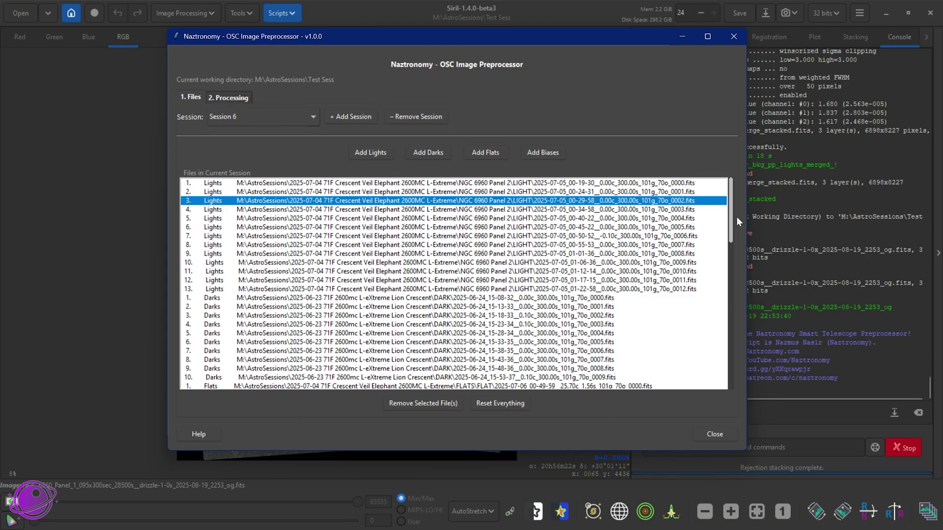
{"action": "left_click_drag", "start_coordinate": [728, 326], "coordinate": [728, 376]}
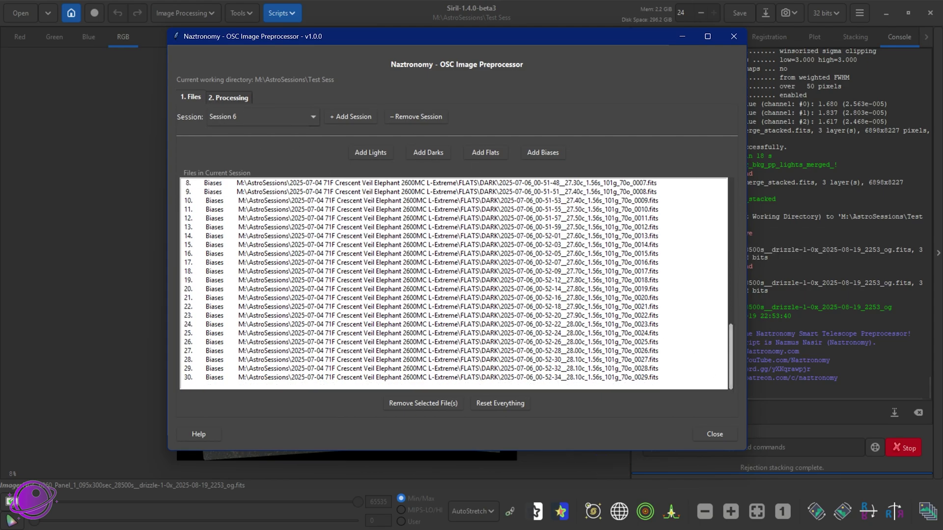
Step: Select the session1–session6 pp_lights files and merge_stacked.fits in collected_lights
{"action": "key", "text": "alt+Tab"}
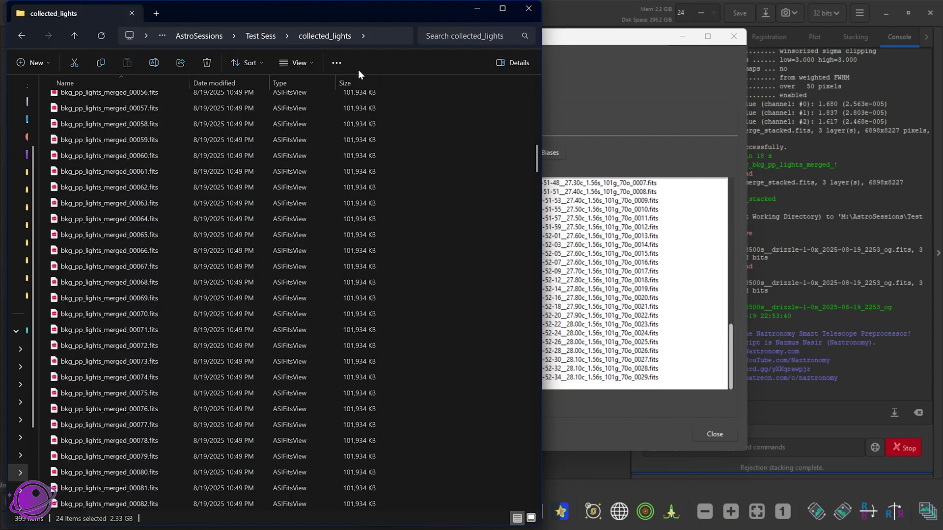
{"action": "left_click_drag", "start_coordinate": [537, 155], "coordinate": [526, 414]}
{"action": "scroll", "coordinate": [27, 298], "scroll_direction": "up", "scroll_amount": 2}
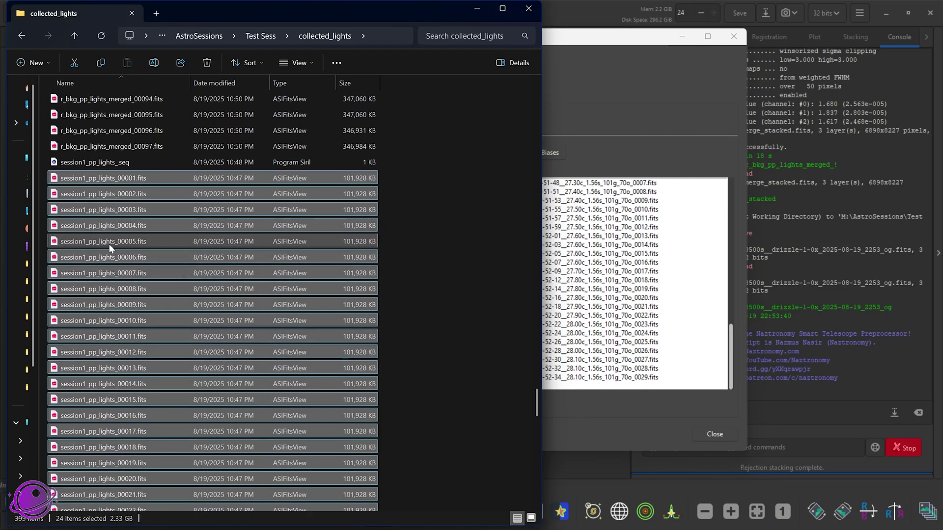
{"action": "left_click", "coordinate": [103, 180]}
{"action": "scroll", "coordinate": [193, 385], "scroll_direction": "down", "scroll_amount": 10}
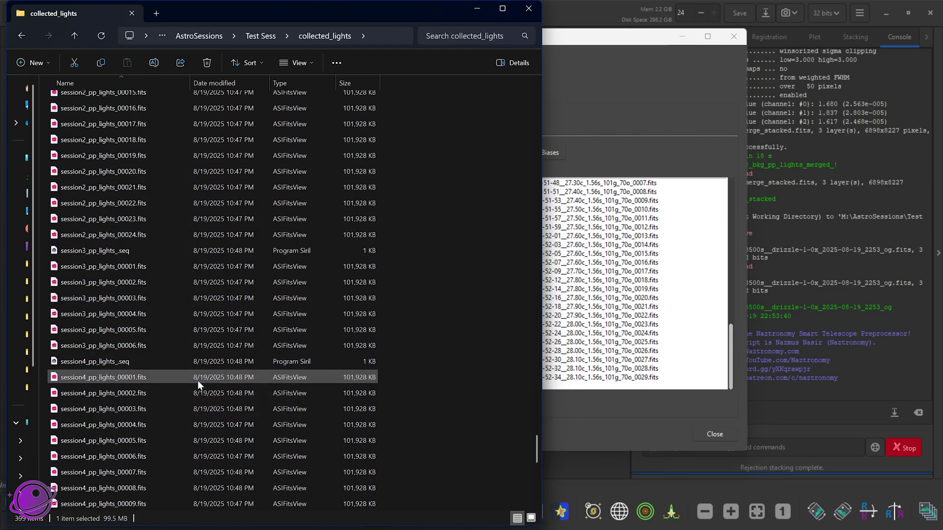
{"action": "scroll", "coordinate": [198, 381], "scroll_direction": "down", "scroll_amount": 10}
{"action": "left_click", "coordinate": [103, 488], "text": "shift"}
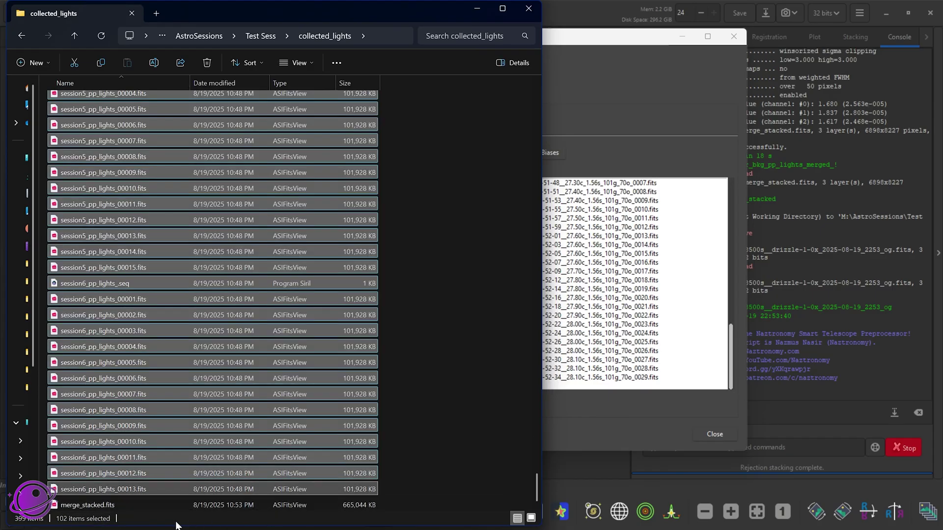
{"action": "left_click", "coordinate": [116, 501]}
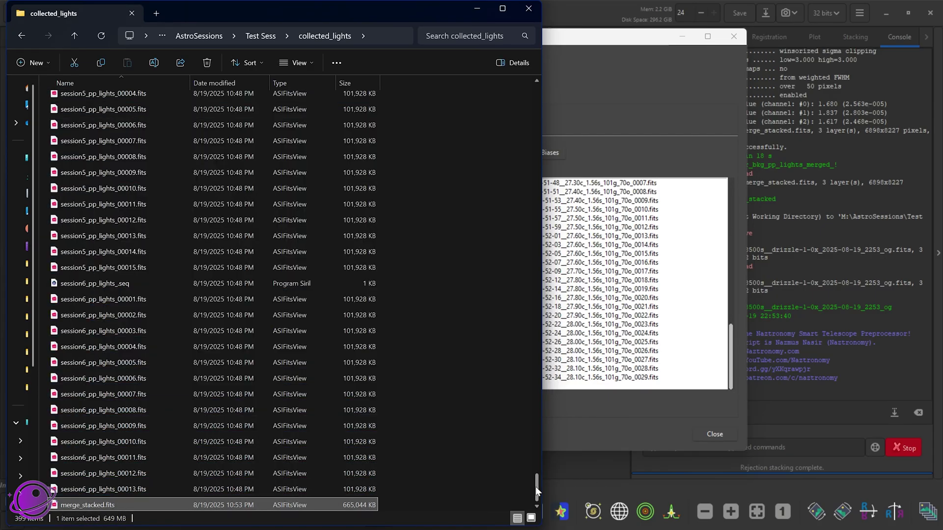
{"action": "left_click_drag", "start_coordinate": [536, 489], "coordinate": [541, 64]}
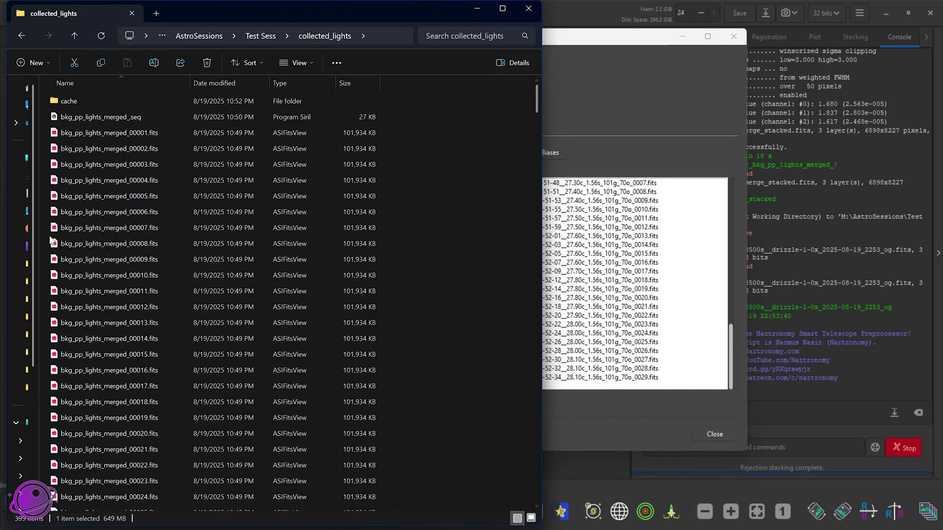
{"action": "scroll", "coordinate": [108, 220], "scroll_direction": "down", "scroll_amount": 9}
{"action": "scroll", "coordinate": [140, 270], "scroll_direction": "down", "scroll_amount": 7}
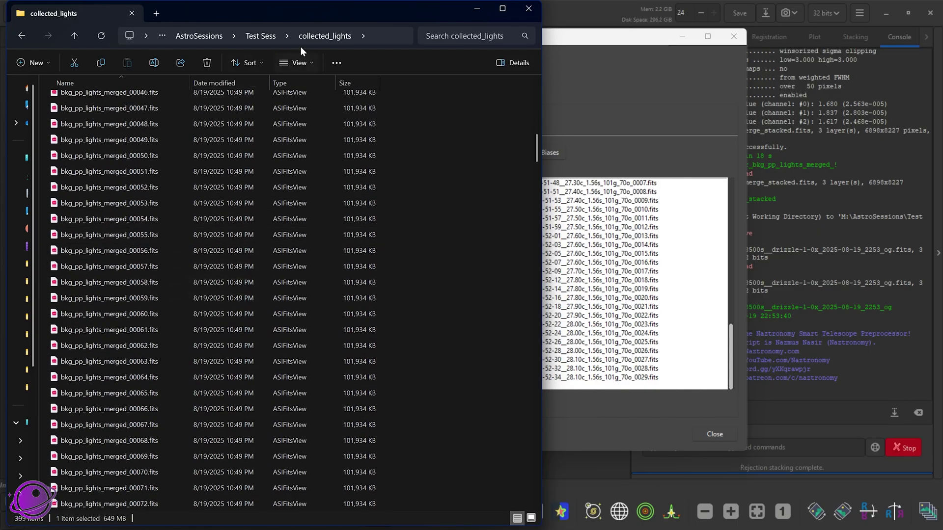
Step: Return to Test Sess, peek into the sessions folder, and come back to Test Sess
{"action": "left_click", "coordinate": [264, 34]}
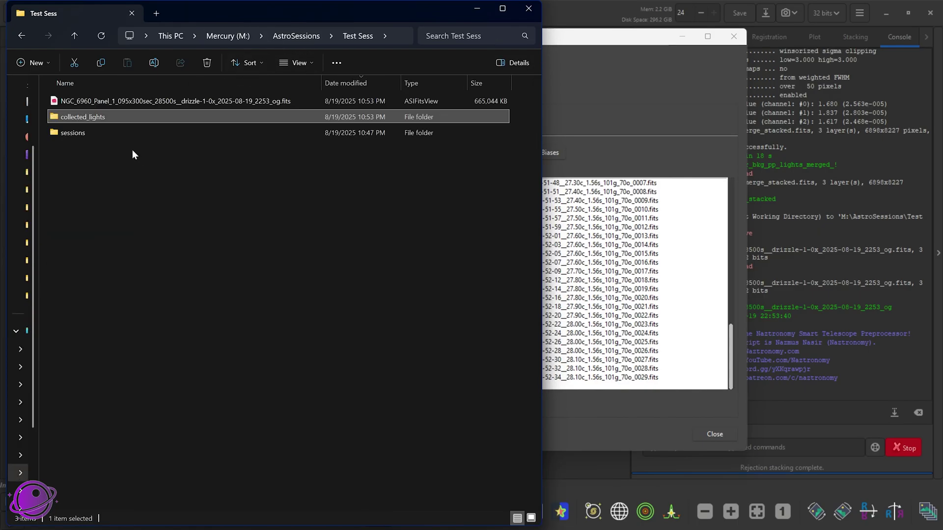
{"action": "left_click", "coordinate": [74, 133]}
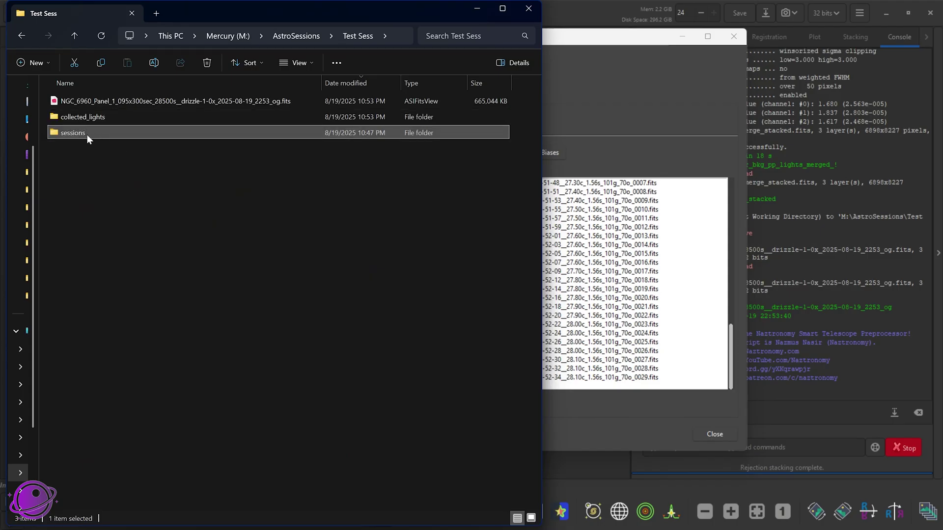
{"action": "double_click", "coordinate": [87, 135]}
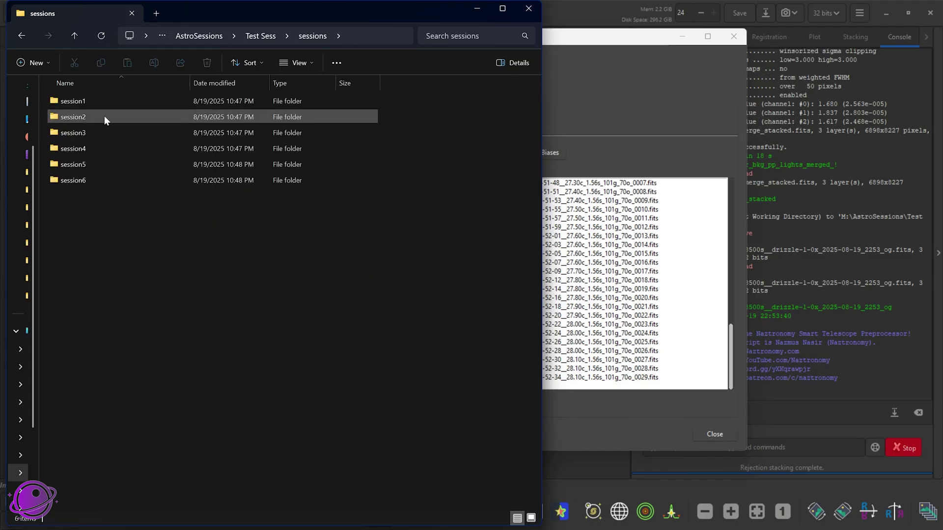
{"action": "key", "text": "alt+Left"}
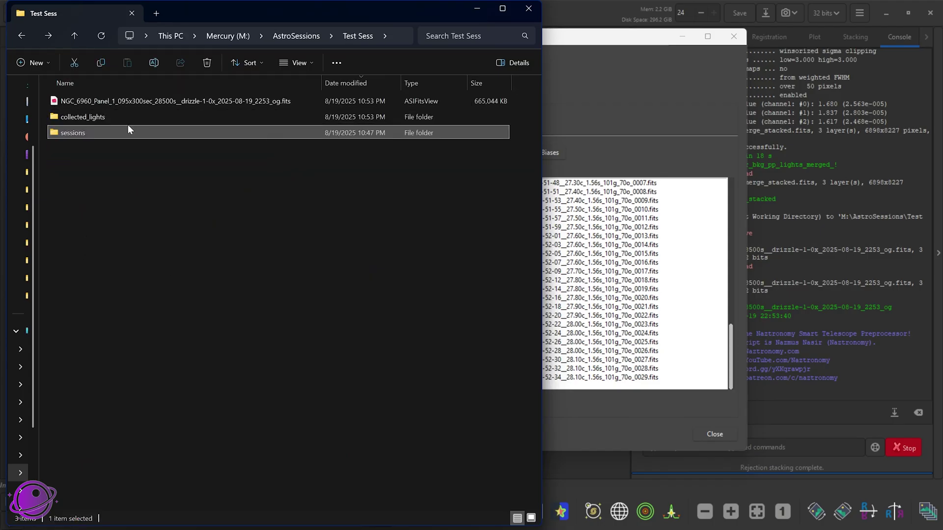